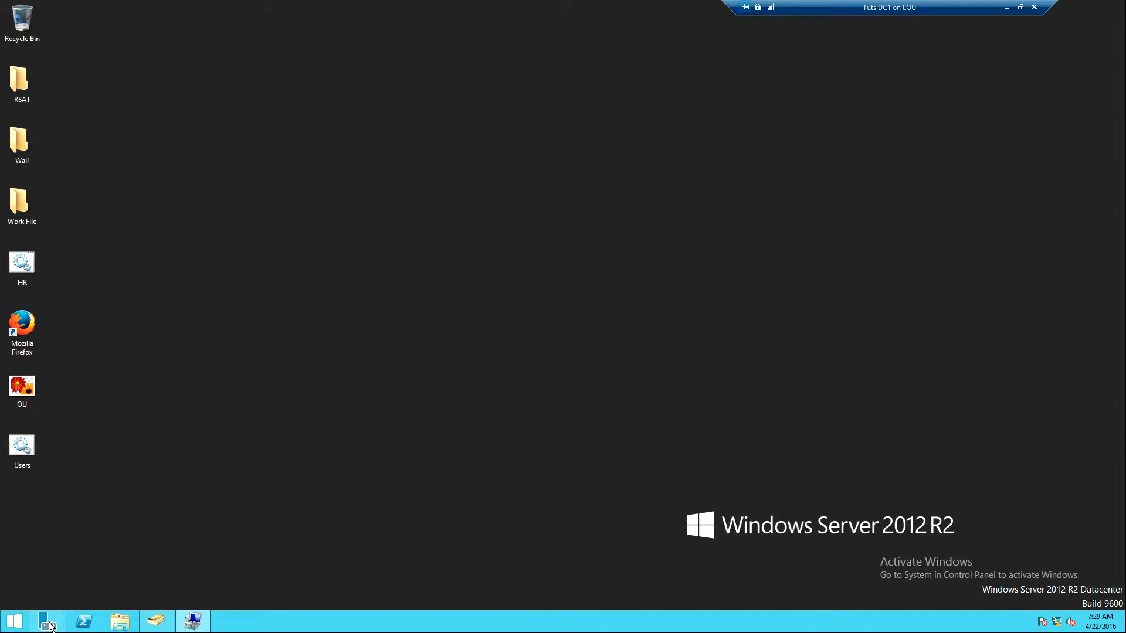
Create a new folder named RootPath on the New Volume (E:) drive
{"action": "left_click", "coordinate": [130, 623]}
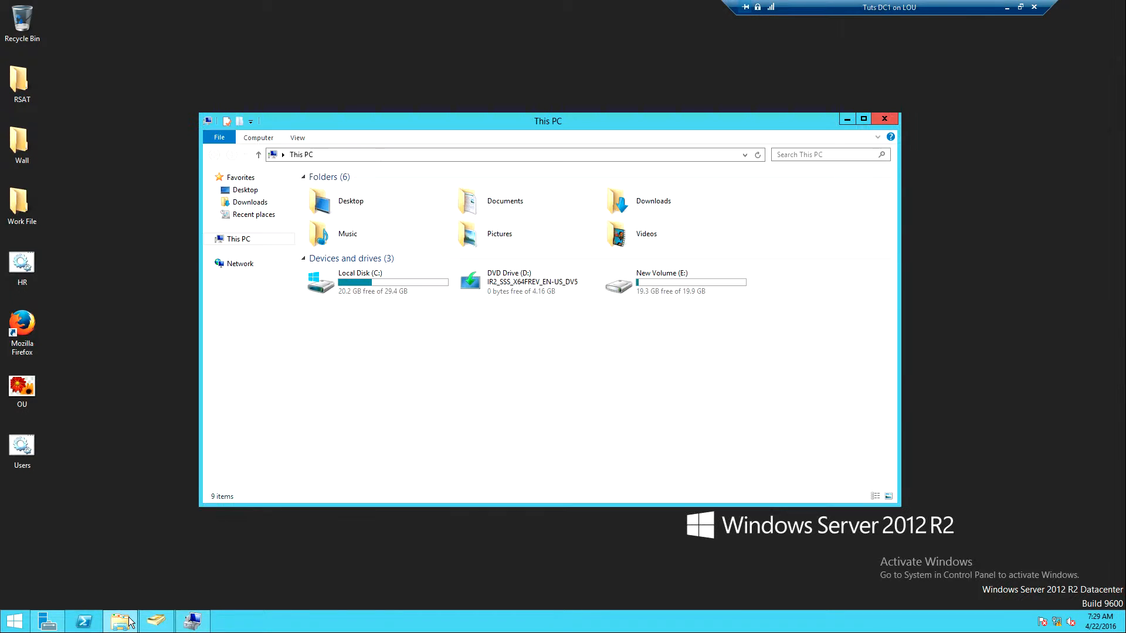
{"action": "double_click", "coordinate": [683, 283]}
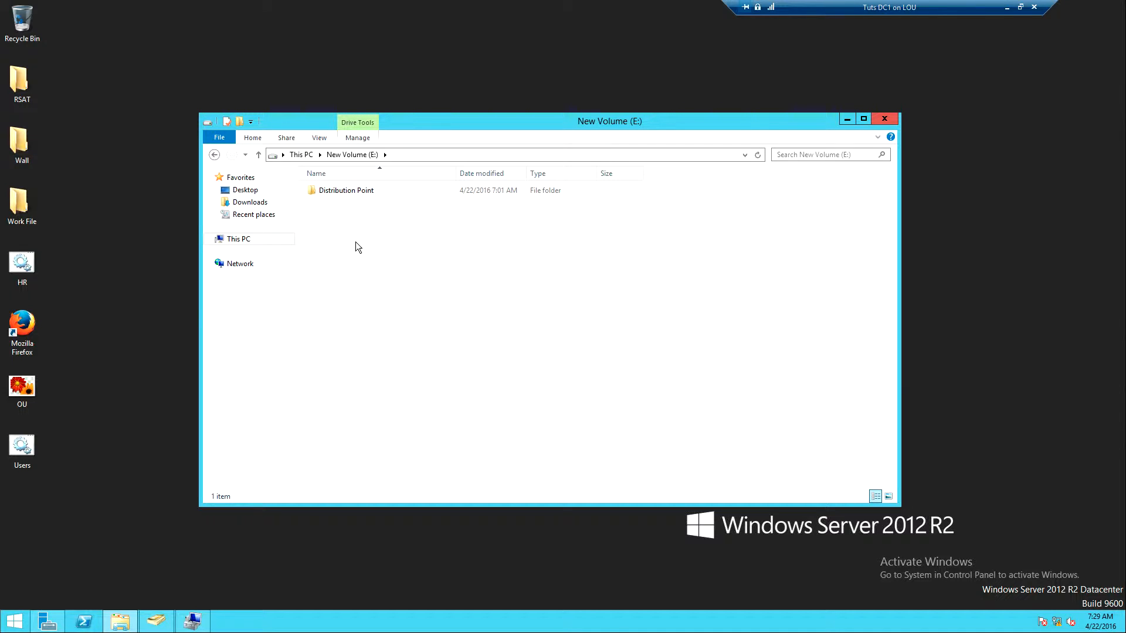
{"action": "right_click", "coordinate": [355, 242]}
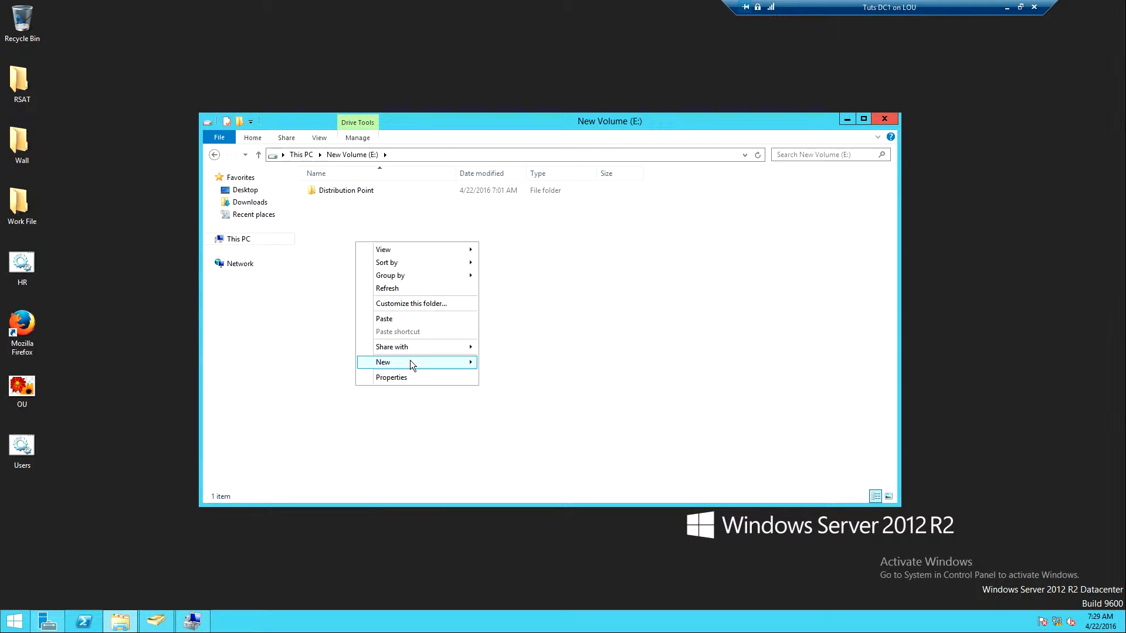
{"action": "mouse_move", "coordinate": [410, 361]}
{"action": "left_click", "coordinate": [510, 366]}
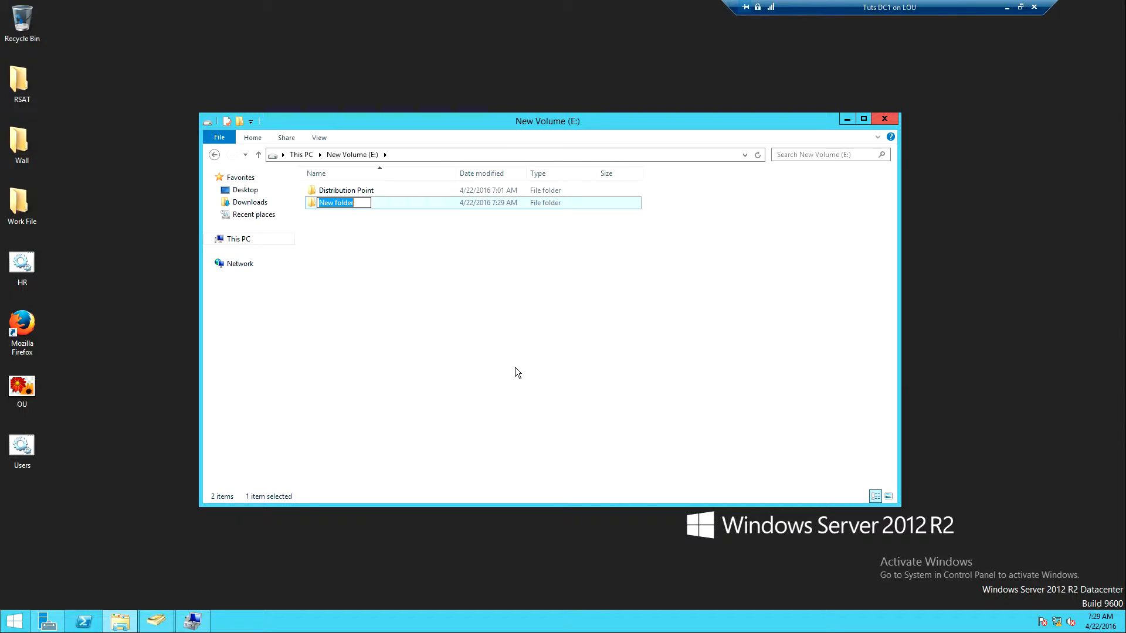
{"action": "type", "text": "RootPah"}
{"action": "key", "text": "BackSpace"}
{"action": "type", "text": "th"}
{"action": "key", "text": "Return"}
{"action": "left_click", "coordinate": [354, 252]}
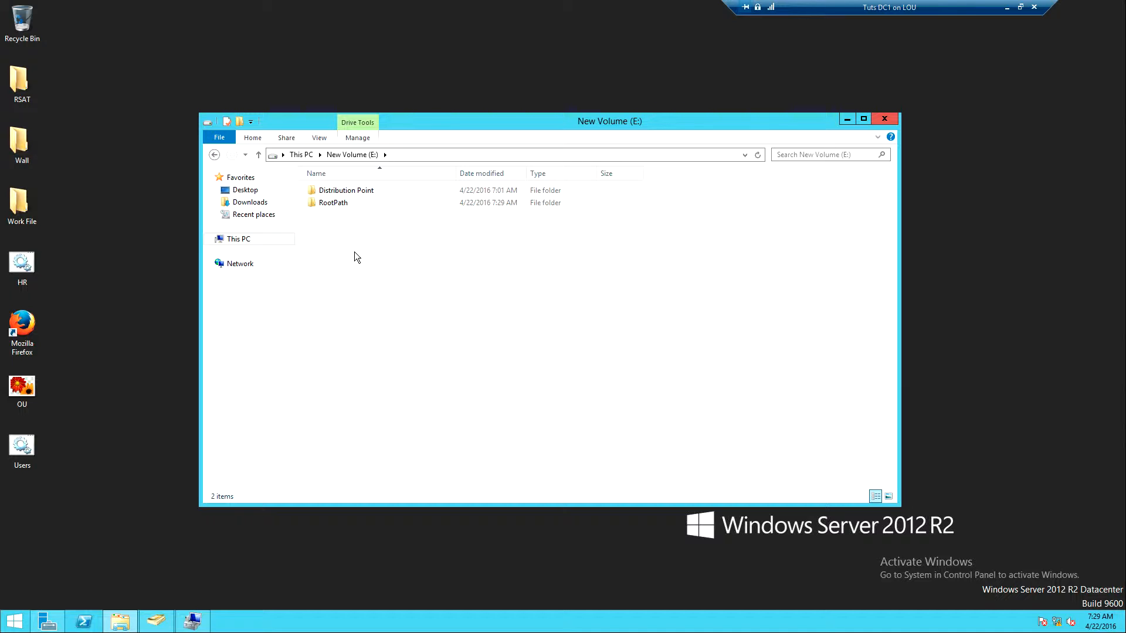
Enable advanced sharing for the RootPath folder with the share name RootPath
{"action": "right_click", "coordinate": [326, 202]}
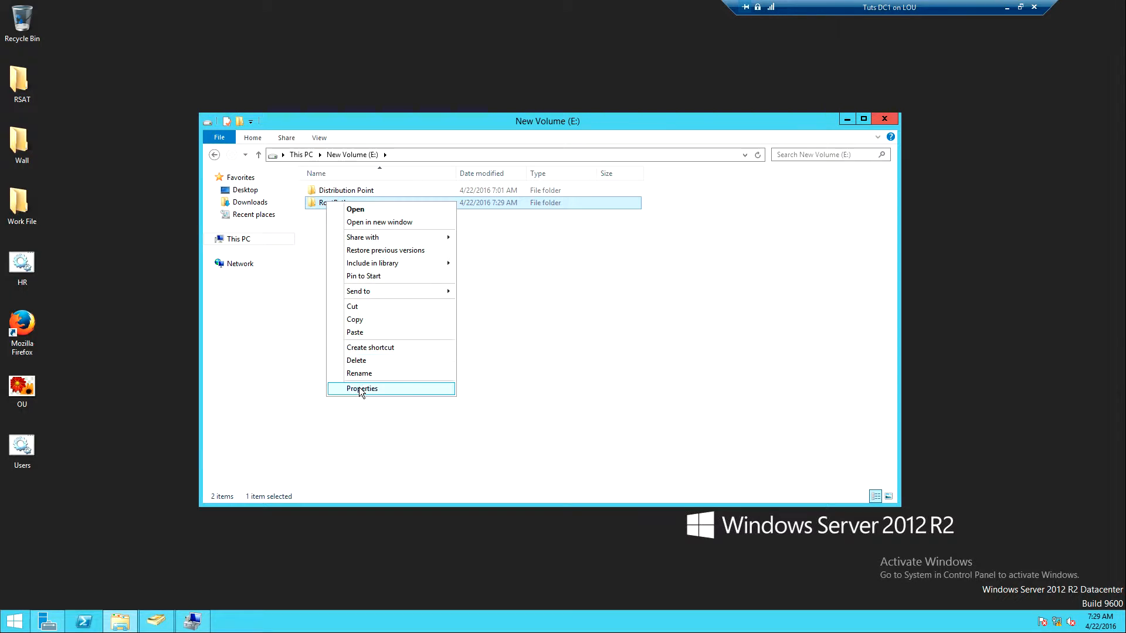
{"action": "left_click", "coordinate": [359, 387]}
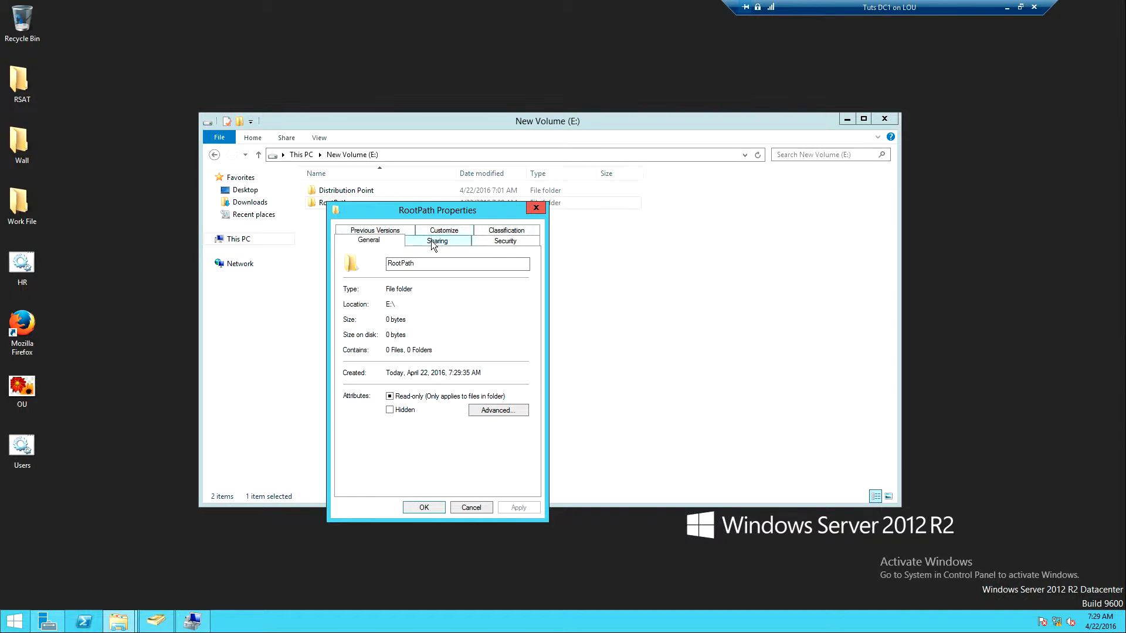
{"action": "left_click", "coordinate": [432, 241]}
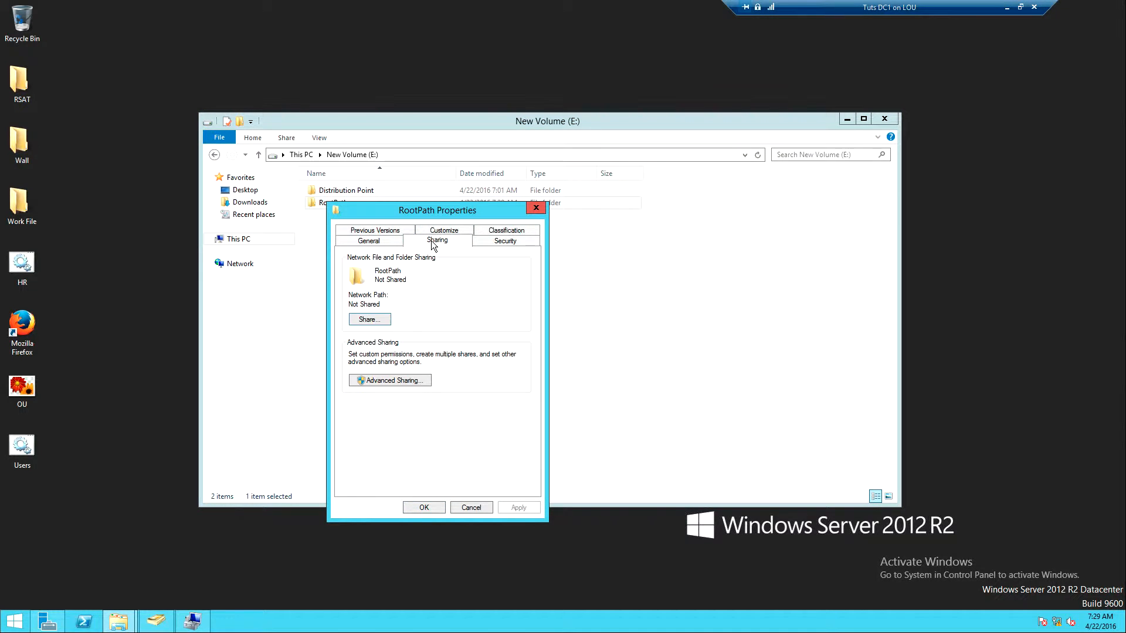
{"action": "left_click", "coordinate": [378, 381]}
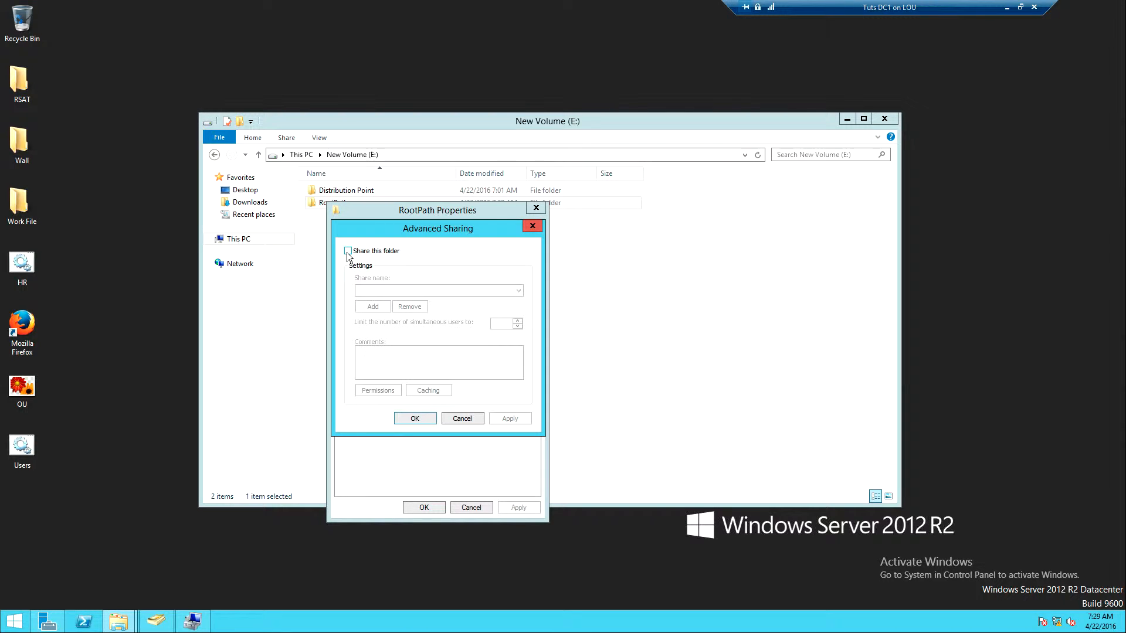
{"action": "left_click", "coordinate": [348, 251]}
Replace the Everyone group with Authenticated Users in the share permissions of RootPath
{"action": "left_click", "coordinate": [381, 390]}
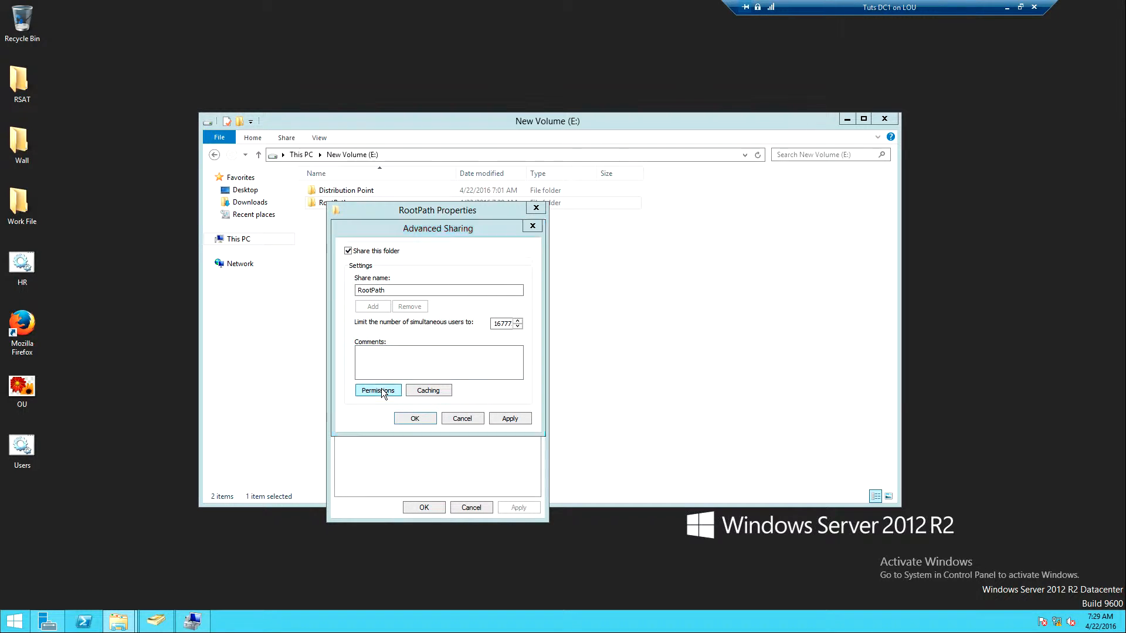
{"action": "left_click", "coordinate": [512, 349]}
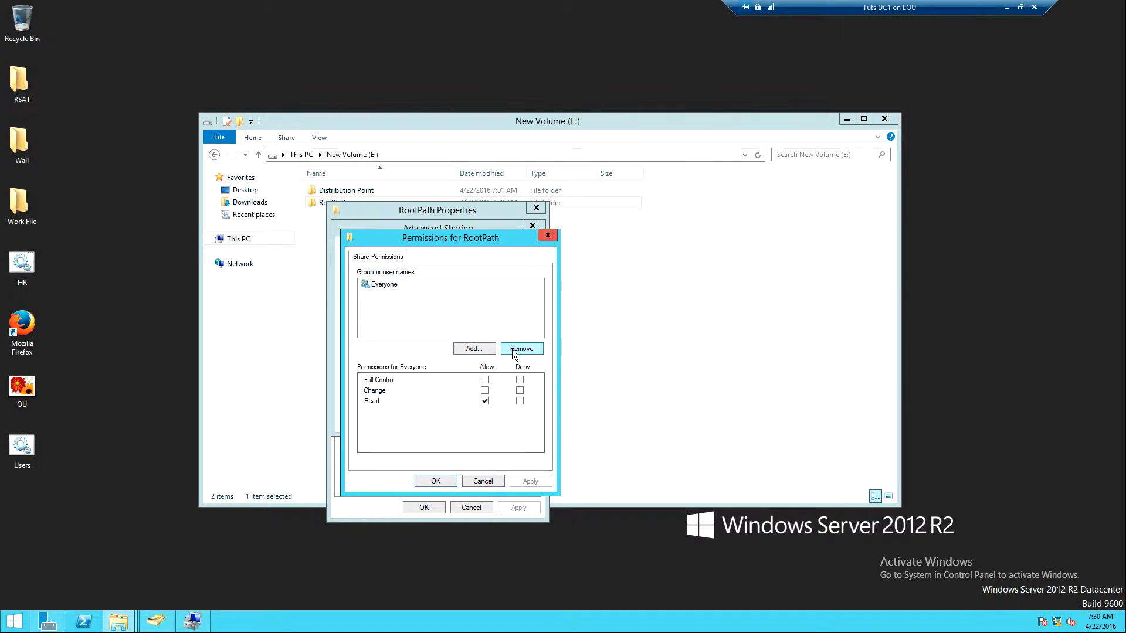
{"action": "left_click", "coordinate": [475, 350]}
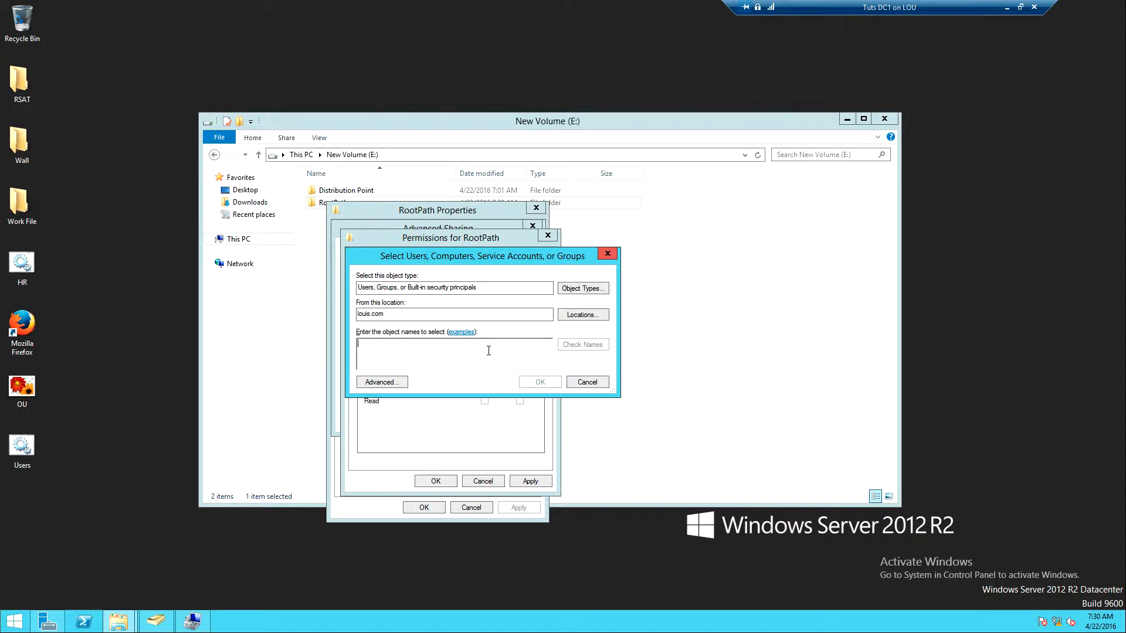
{"action": "type", "text": "Austh"}
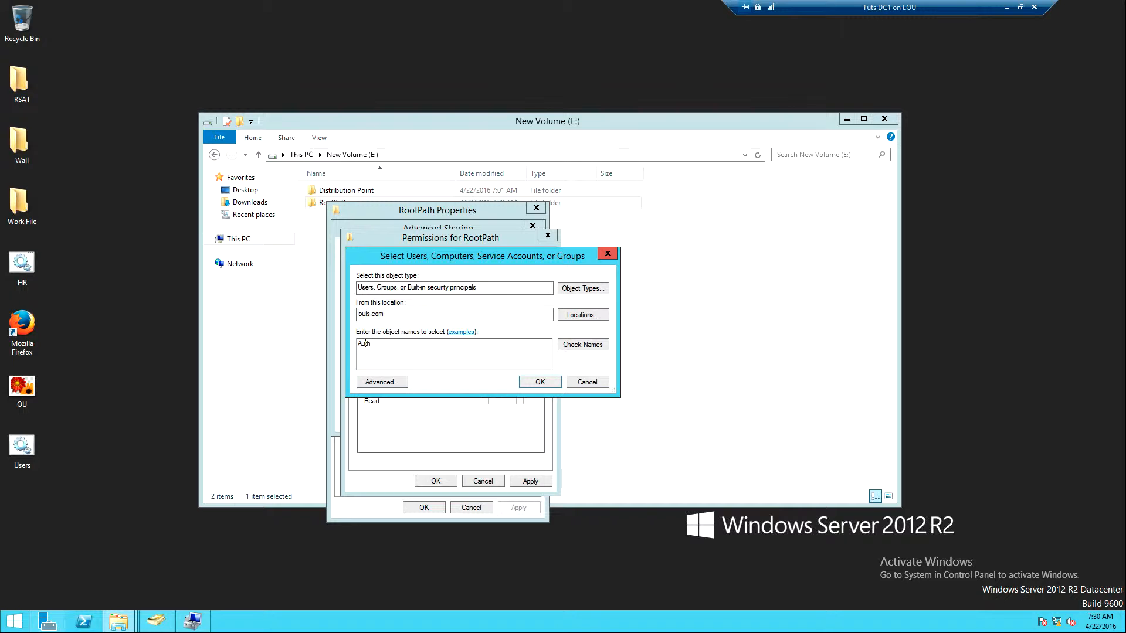
{"action": "left_click", "coordinate": [580, 346]}
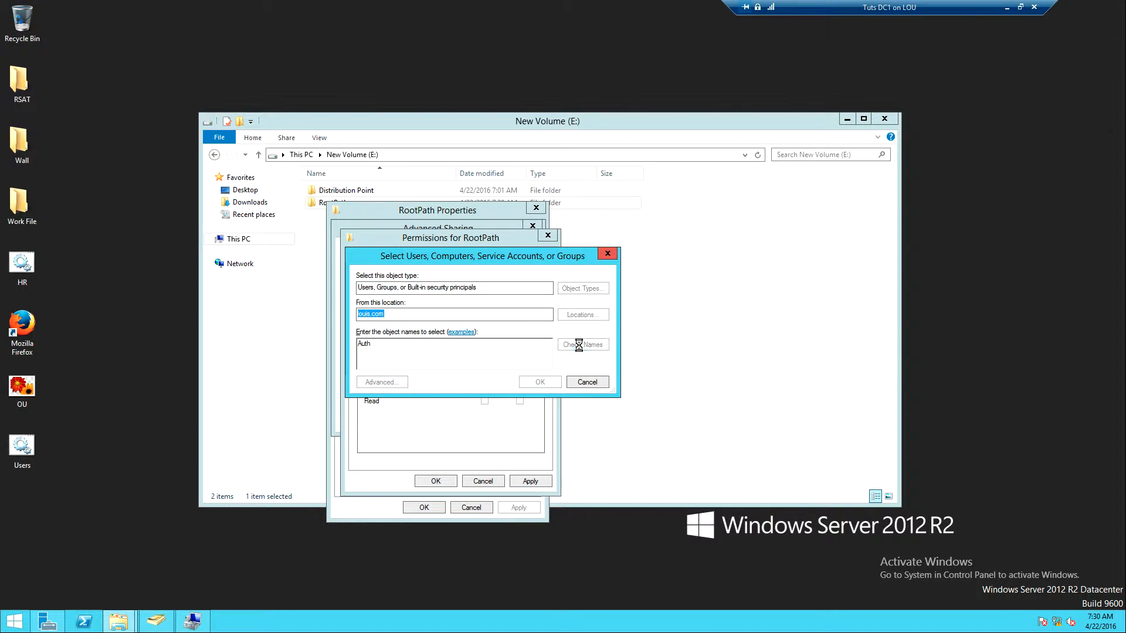
{"action": "left_click", "coordinate": [539, 382]}
Allow Authenticated Users the Change share permission and apply the advanced sharing settings
{"action": "left_click", "coordinate": [485, 390]}
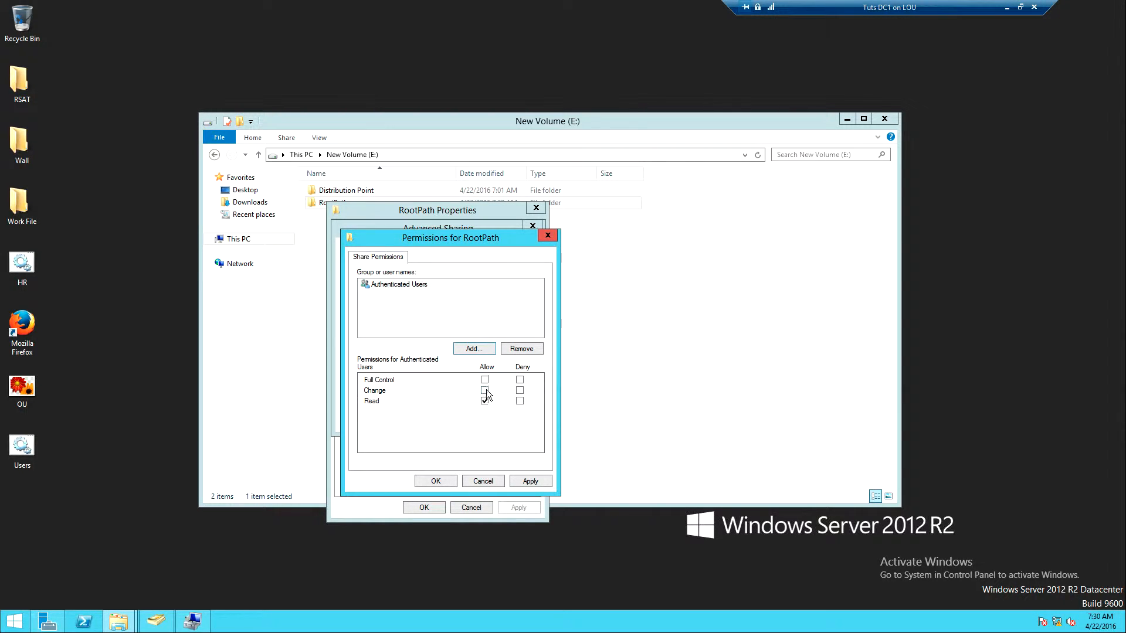
{"action": "left_click", "coordinate": [529, 482]}
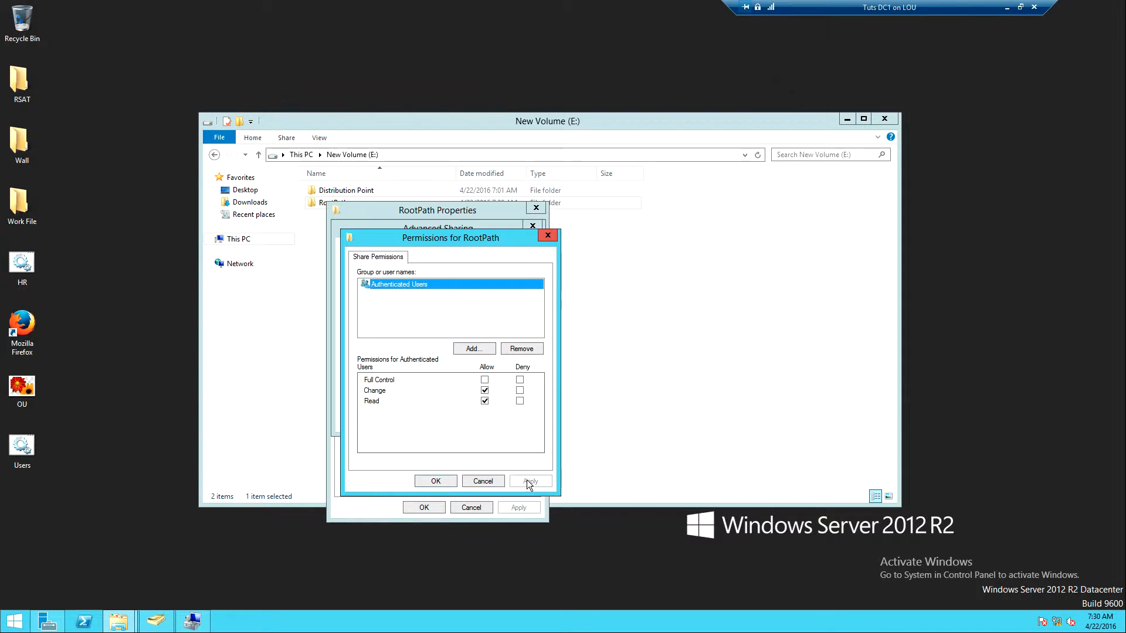
{"action": "left_click", "coordinate": [433, 481]}
{"action": "left_click", "coordinate": [511, 417]}
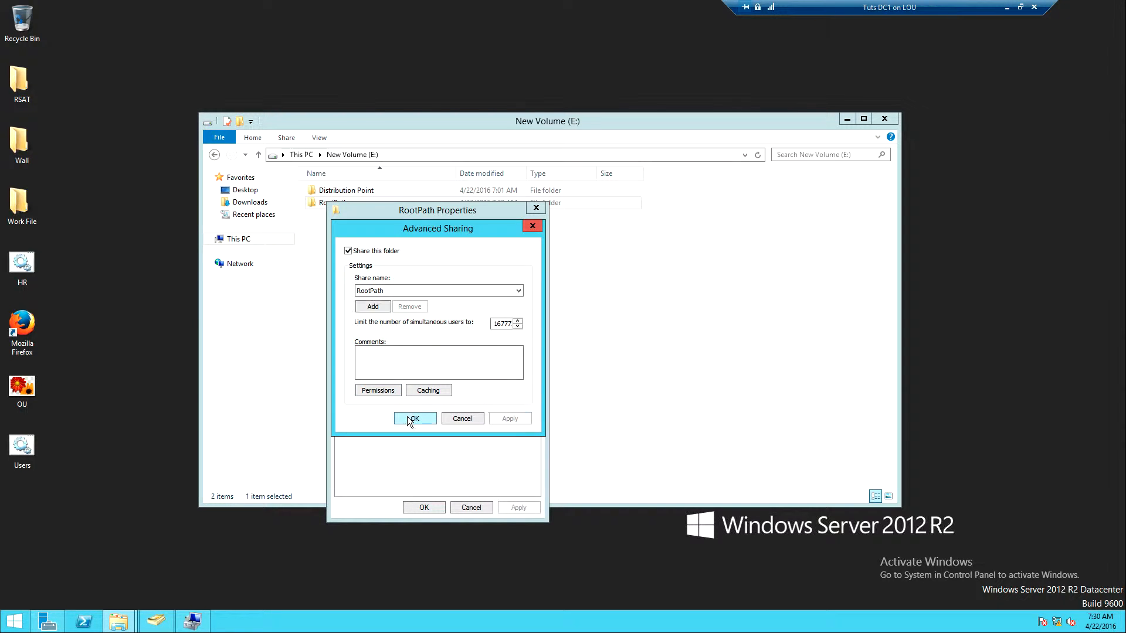
{"action": "left_click", "coordinate": [407, 418]}
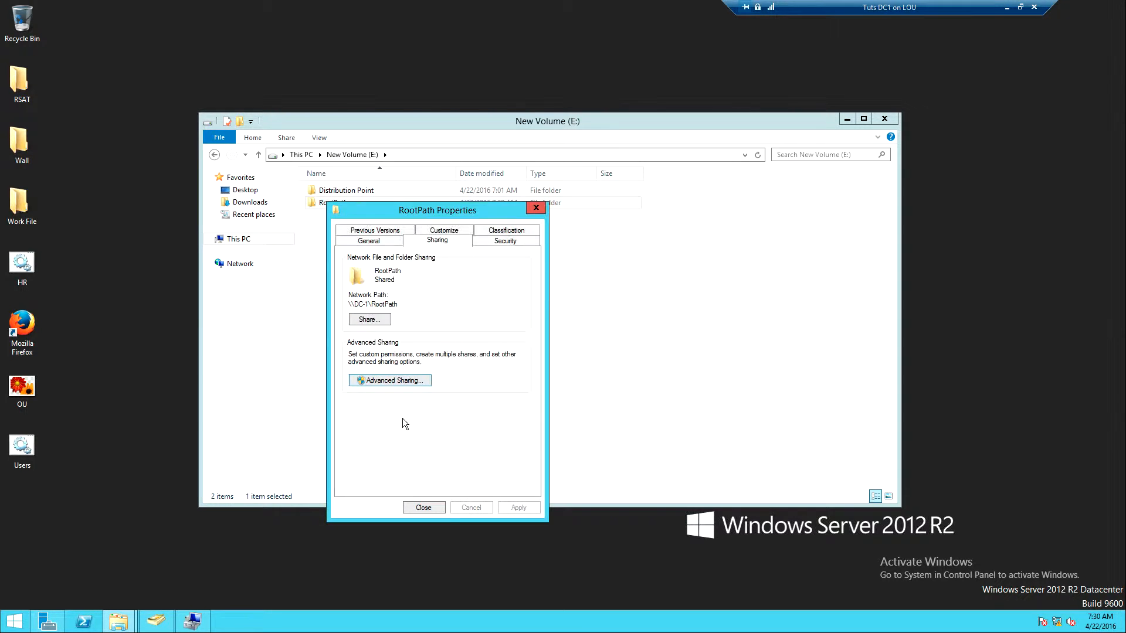
Try to remove the Users group from the security permissions of the RootPath folder
{"action": "left_click", "coordinate": [494, 242]}
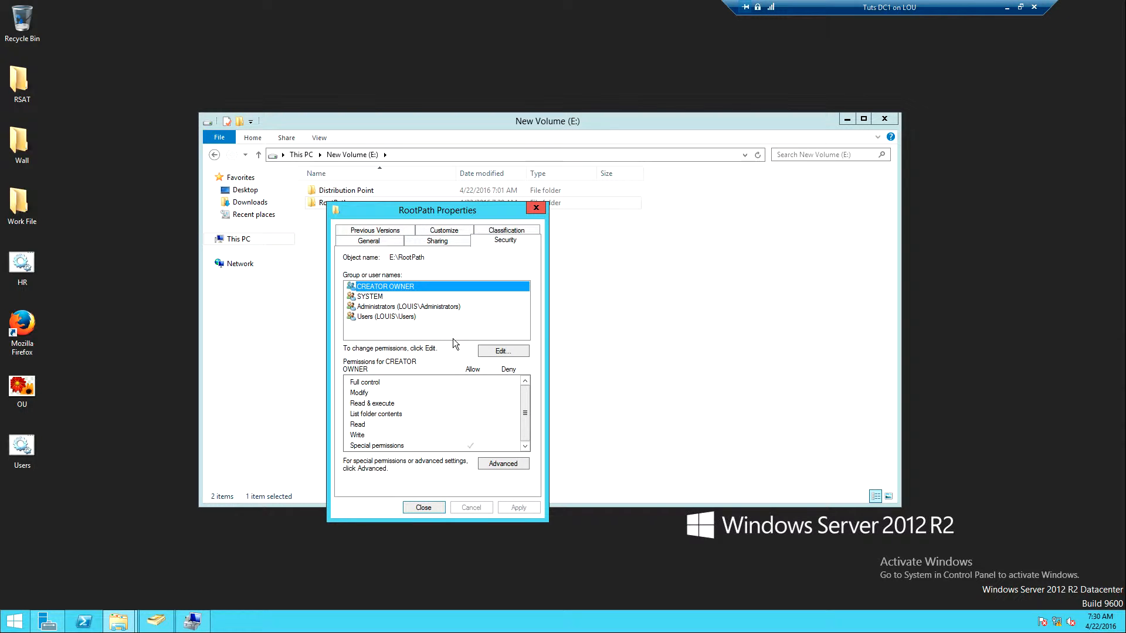
{"action": "left_click", "coordinate": [395, 318]}
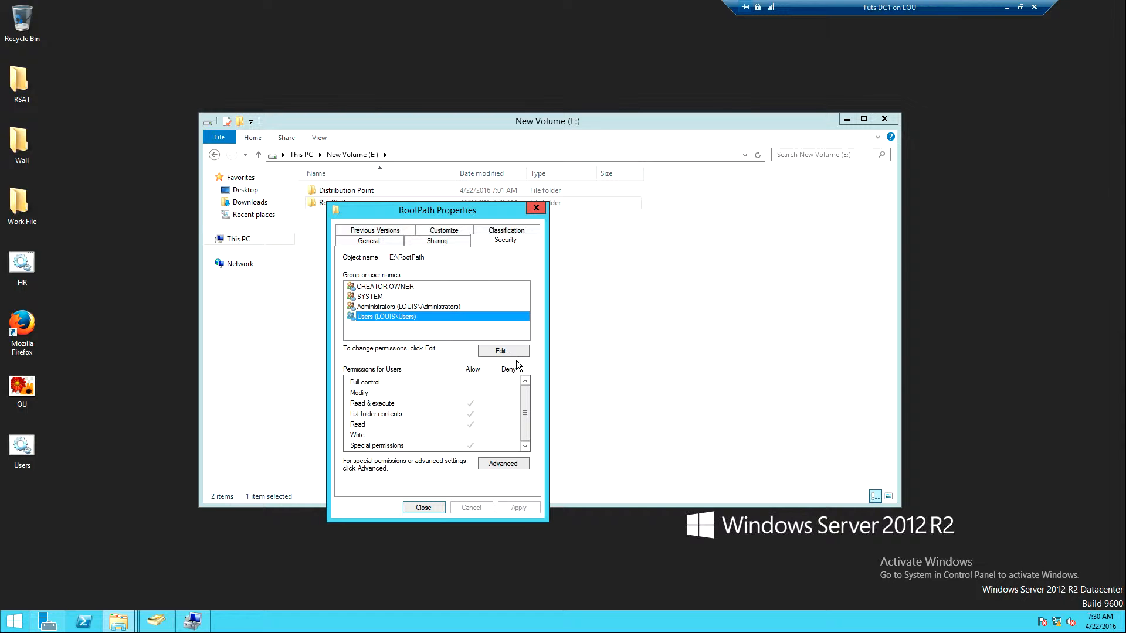
{"action": "left_click", "coordinate": [499, 352]}
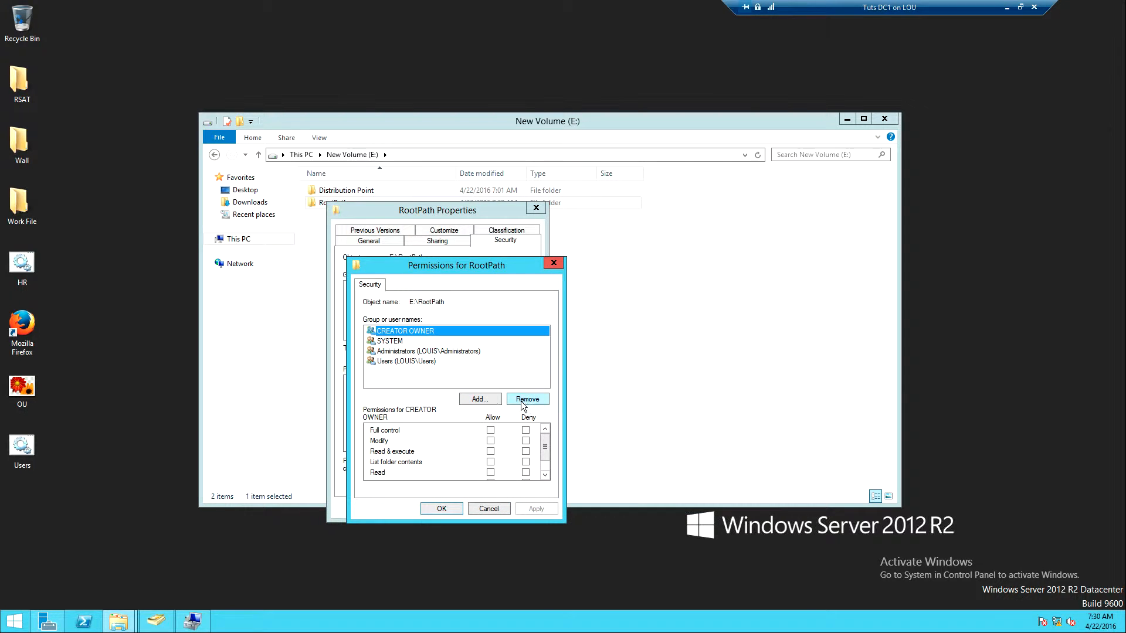
{"action": "left_click", "coordinate": [414, 361]}
{"action": "left_click", "coordinate": [527, 400]}
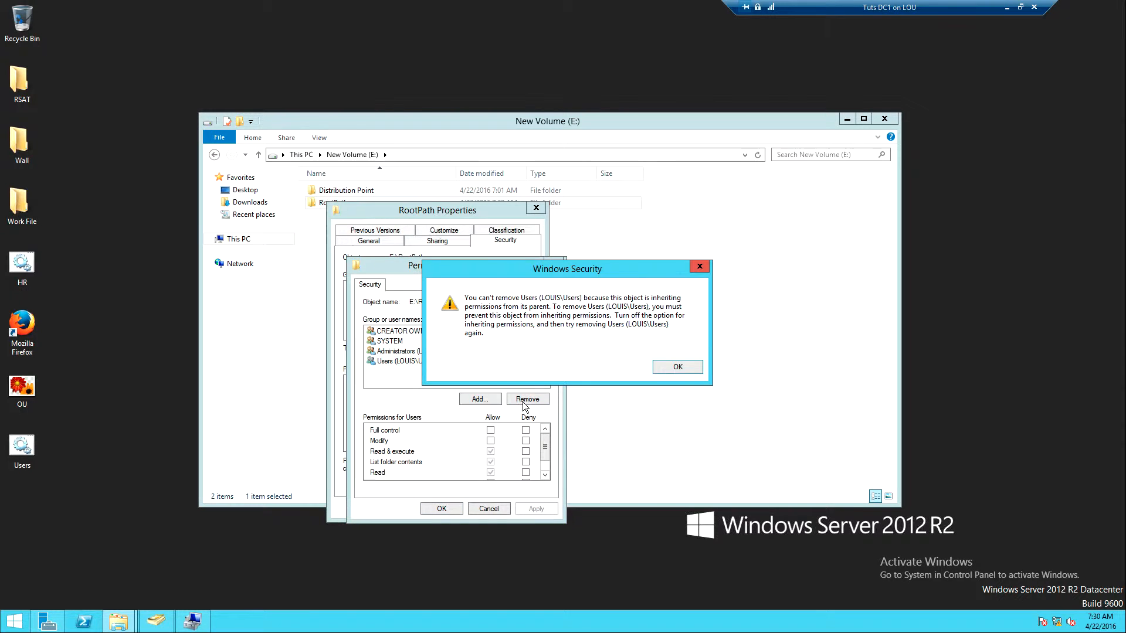
{"action": "left_click", "coordinate": [678, 367]}
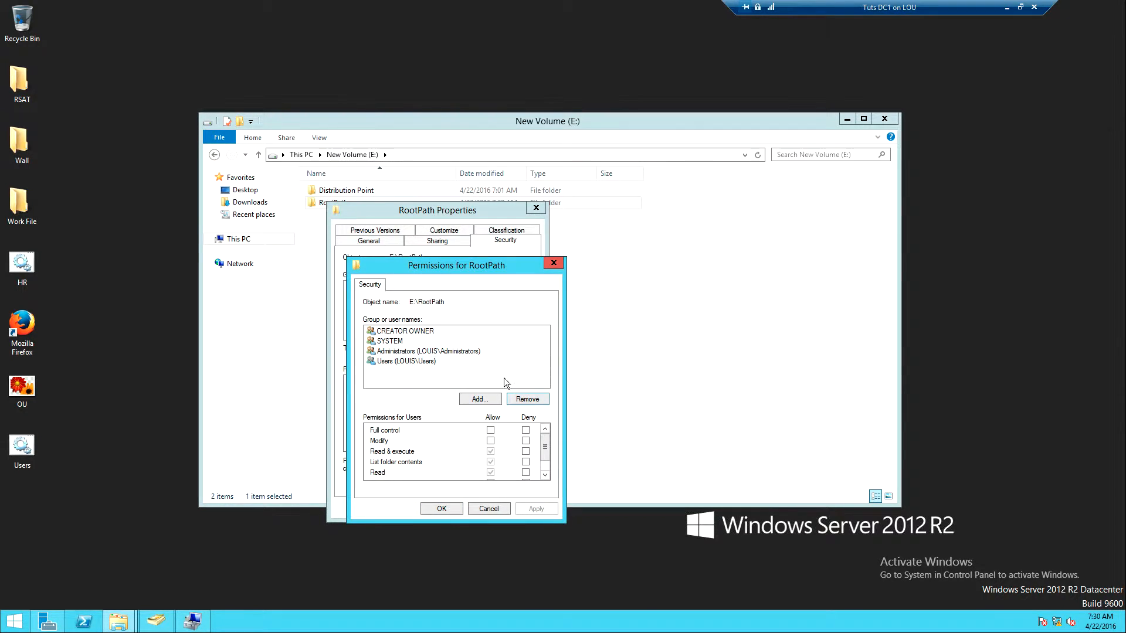
Add Authenticated Users to the security permissions of RootPath with Modify allowed, and close the folder's properties
{"action": "left_click", "coordinate": [477, 398]}
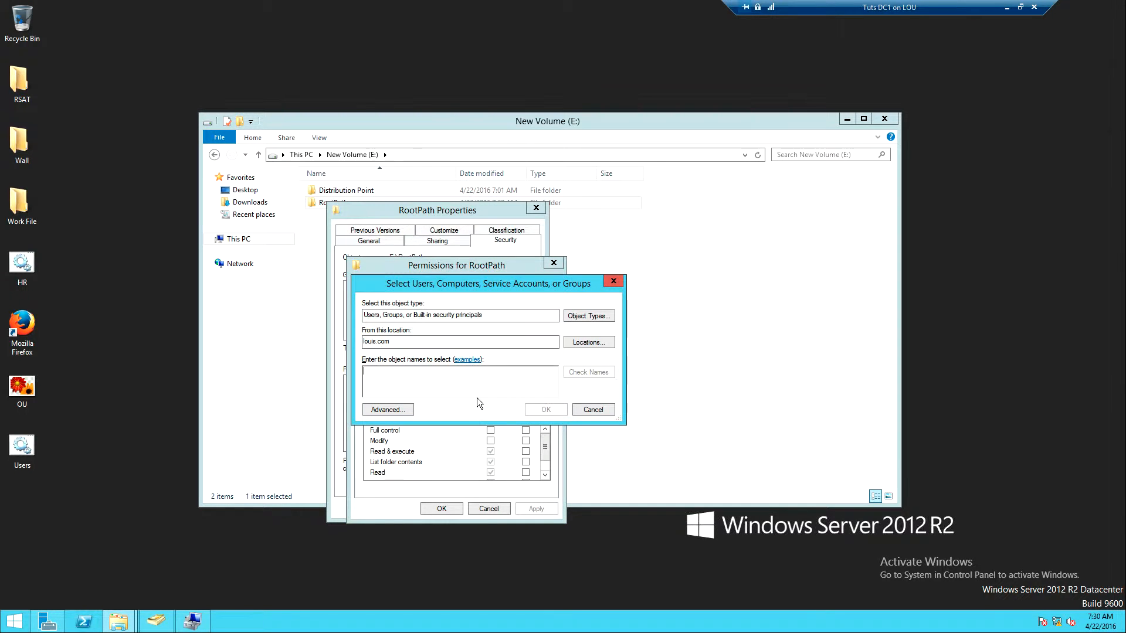
{"action": "type", "text": "Auth"}
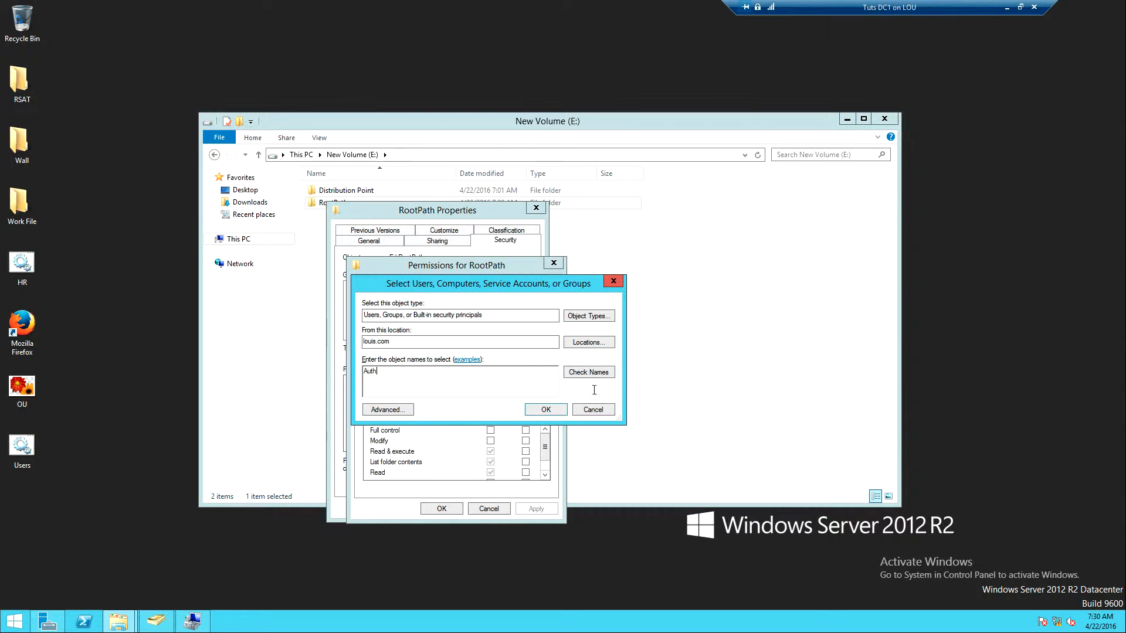
{"action": "left_click", "coordinate": [593, 375]}
{"action": "left_click", "coordinate": [545, 410]}
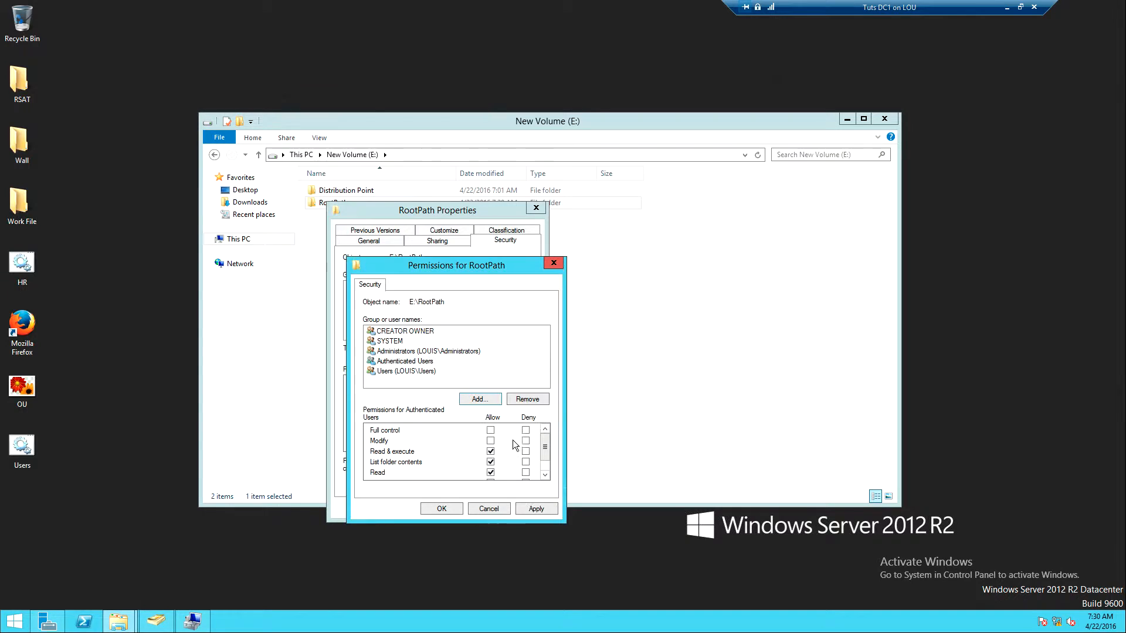
{"action": "left_click", "coordinate": [490, 441]}
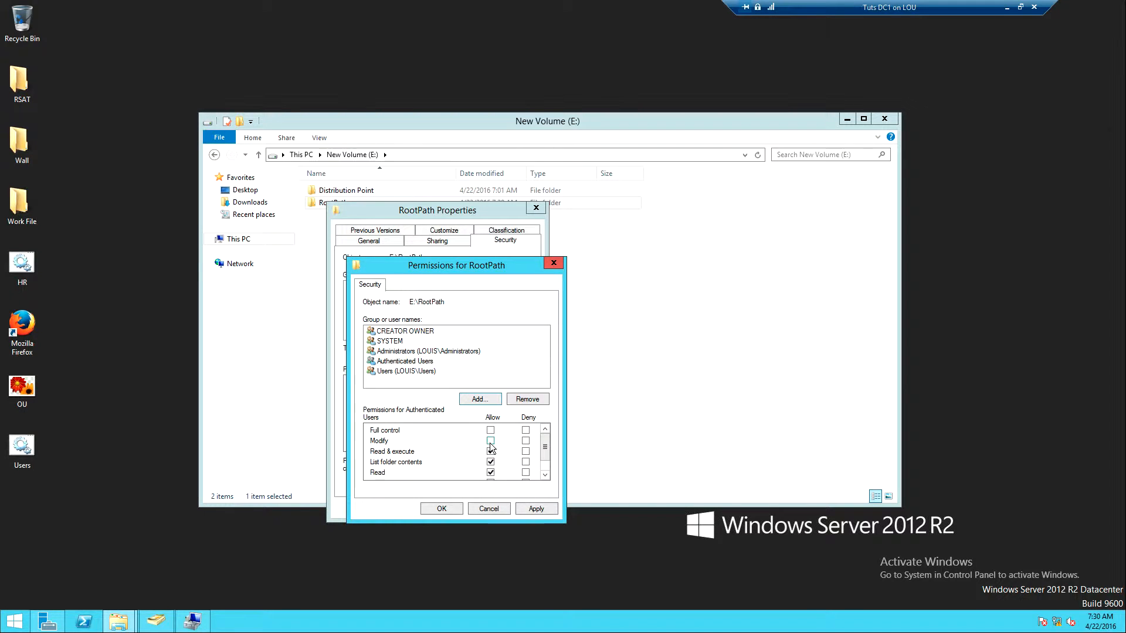
{"action": "left_click", "coordinate": [531, 509]}
{"action": "left_click", "coordinate": [442, 508]}
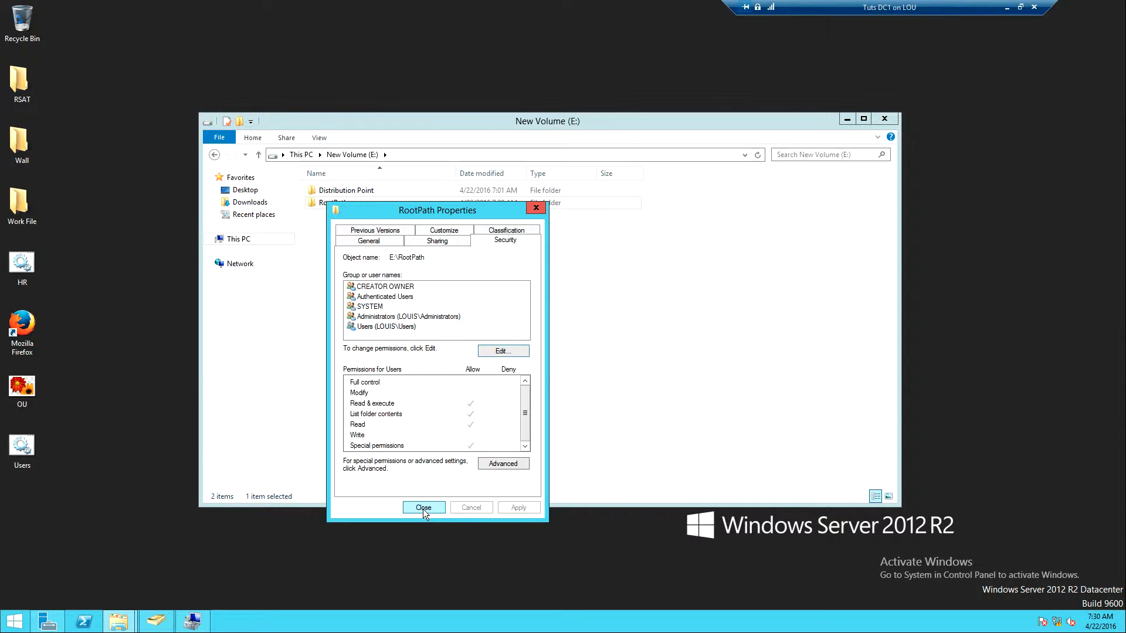
{"action": "left_click", "coordinate": [423, 507]}
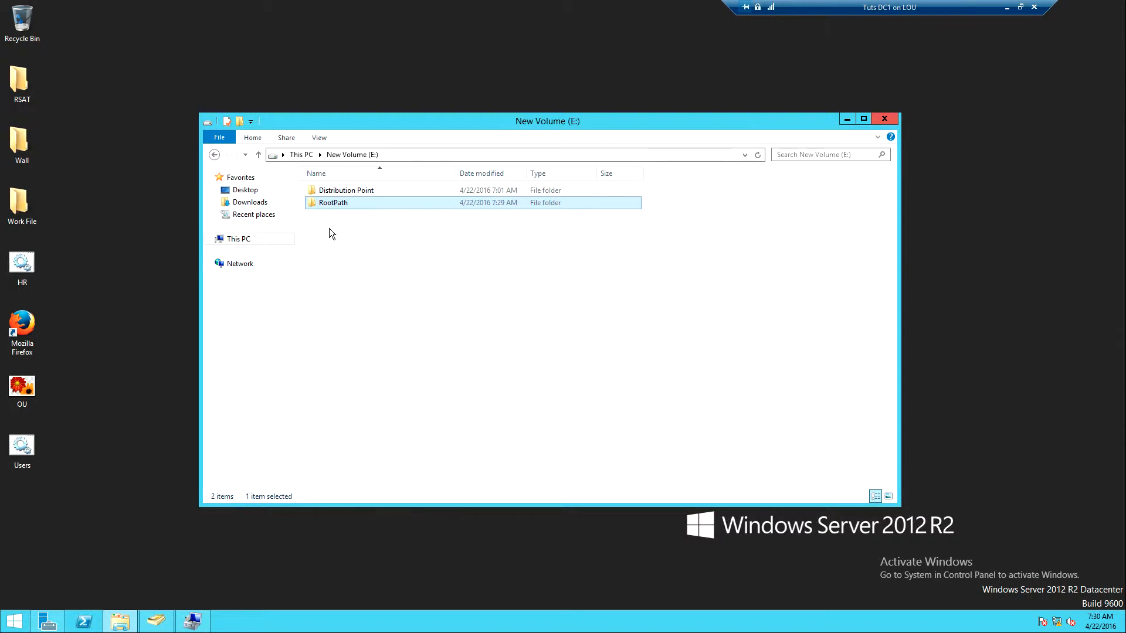
{"action": "left_click", "coordinate": [329, 206]}
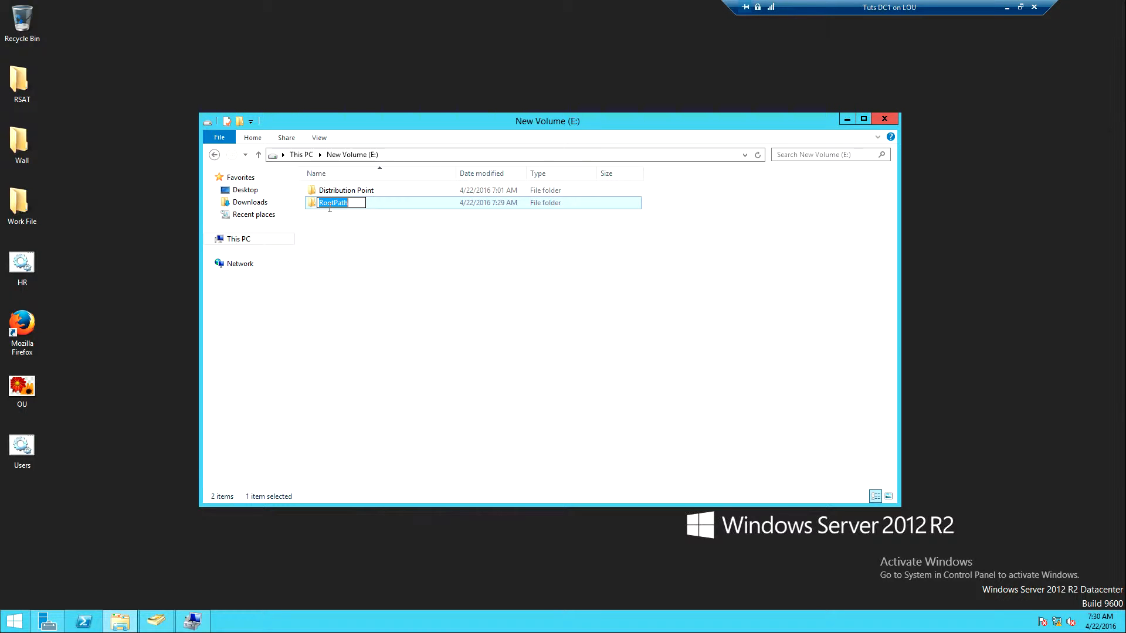
{"action": "left_click", "coordinate": [329, 223]}
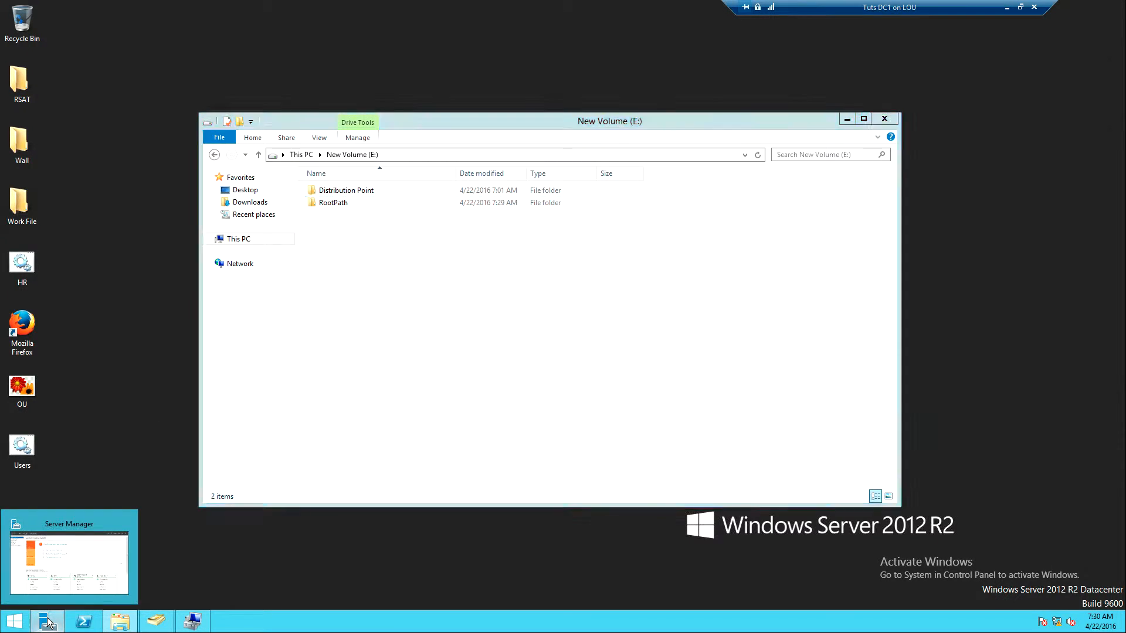
Switch to Server Manager and open the Group Policy Management console
{"action": "left_click", "coordinate": [48, 623]}
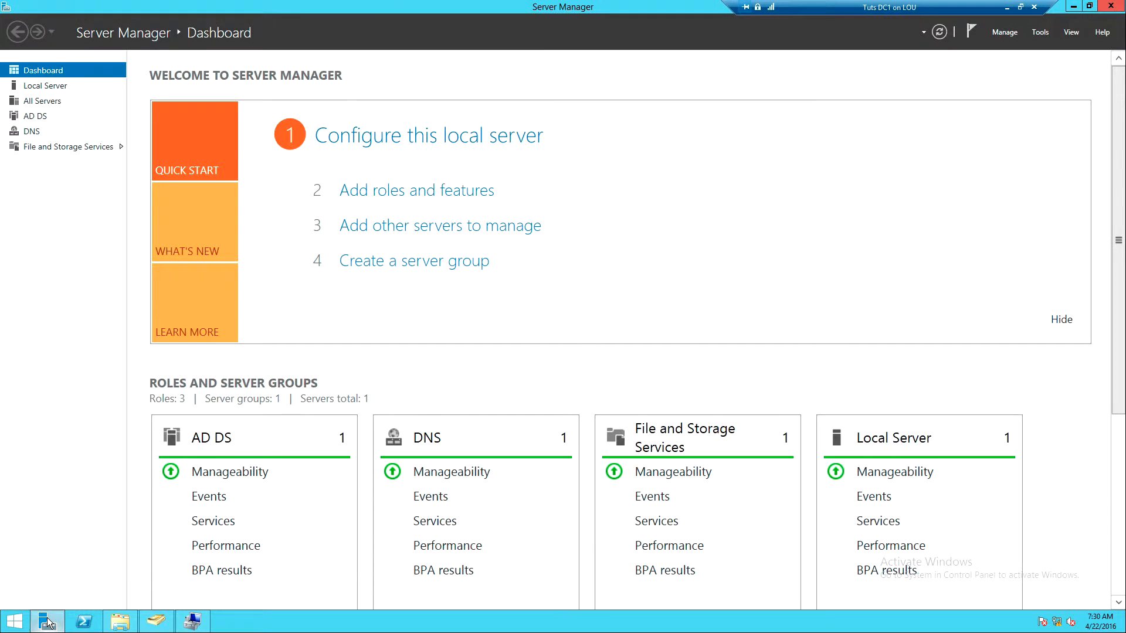
{"action": "left_click", "coordinate": [1039, 33]}
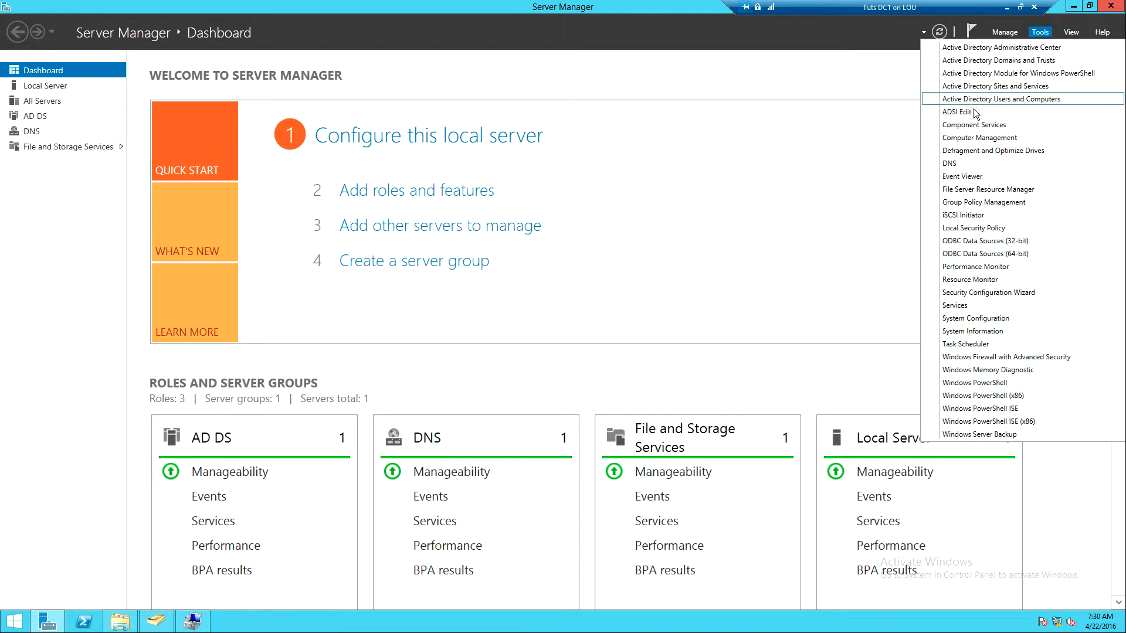
{"action": "left_click", "coordinate": [969, 202]}
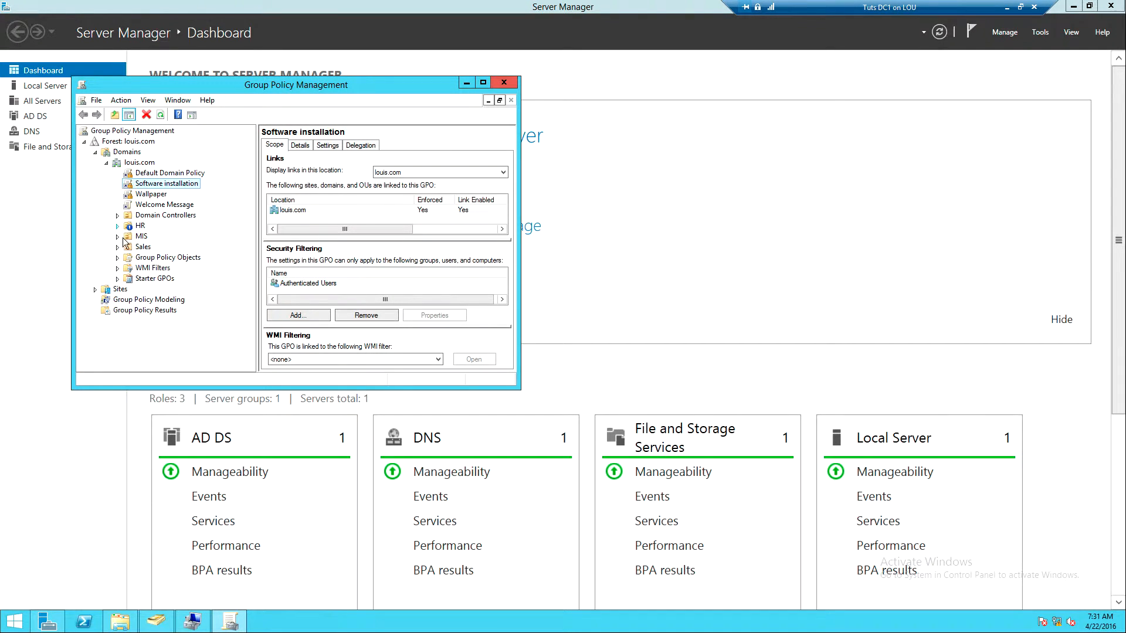
Create a new Group Policy object named Folder Redirection in the Group Policy Objects container of louis.com
{"action": "left_click", "coordinate": [126, 259]}
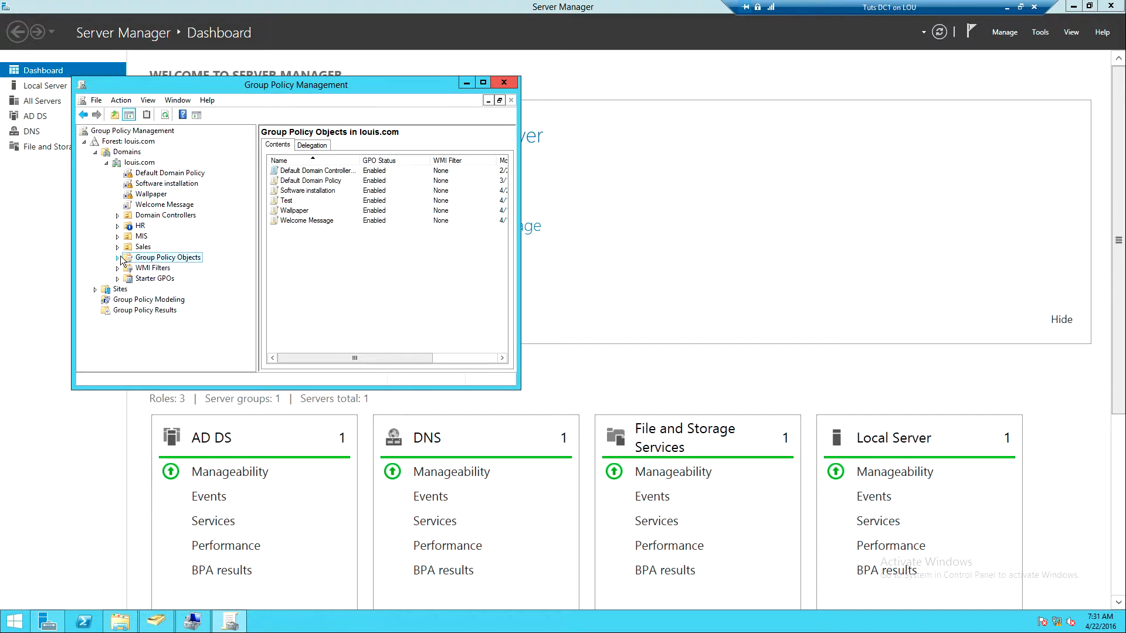
{"action": "left_click", "coordinate": [118, 258]}
{"action": "right_click", "coordinate": [157, 262]}
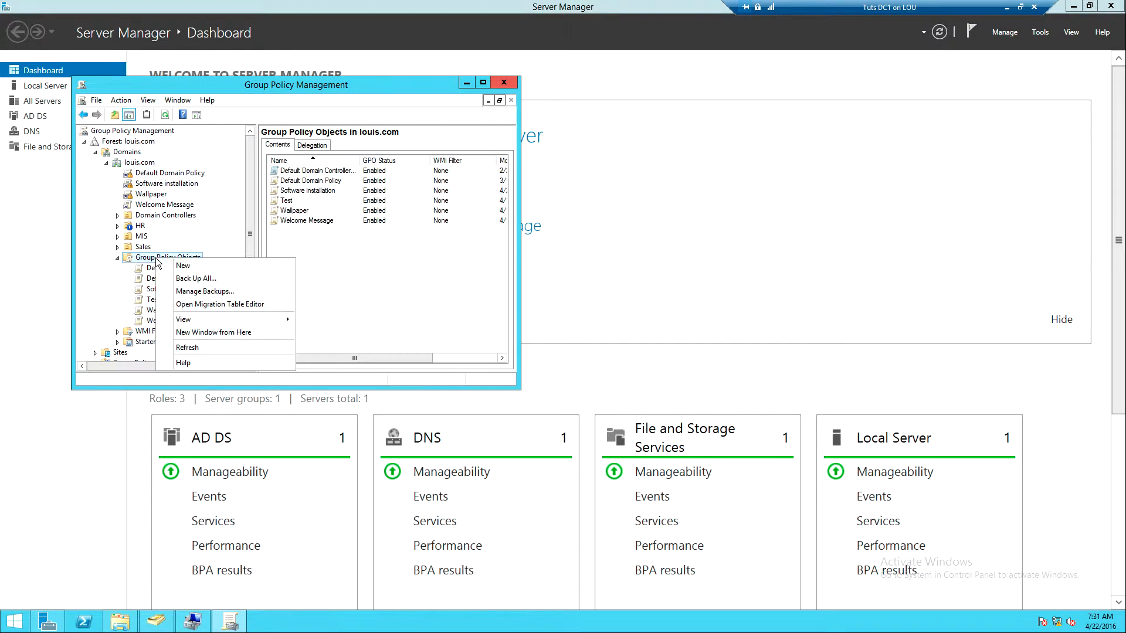
{"action": "left_click", "coordinate": [198, 266]}
{"action": "type", "text": "Fo"}
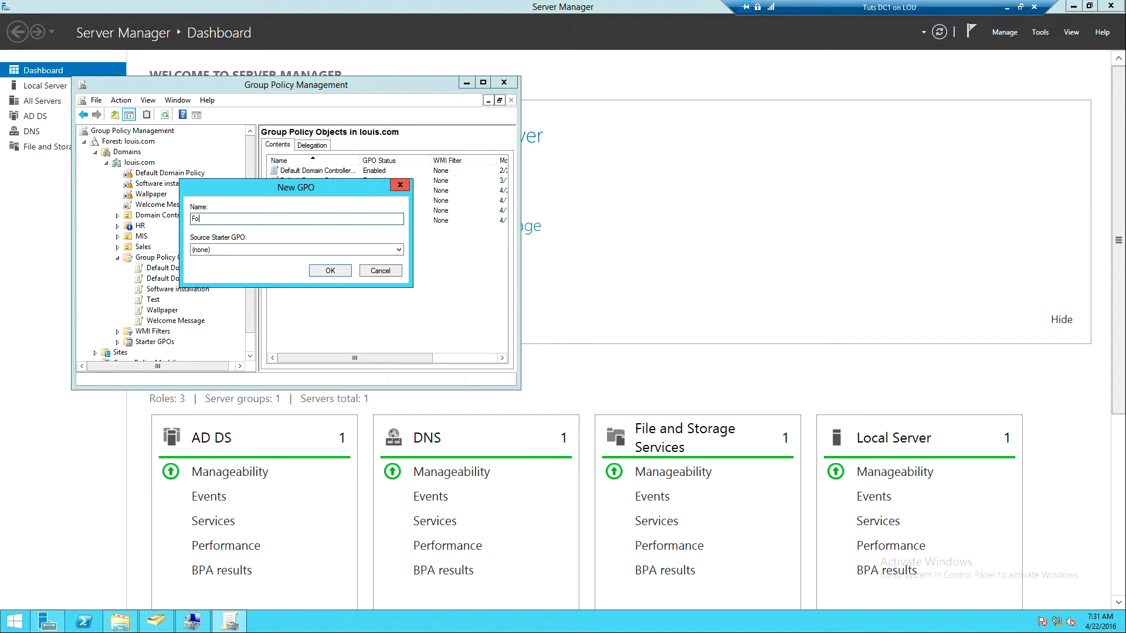
{"action": "type", "text": "lder Redirection"}
{"action": "left_click", "coordinate": [314, 270]}
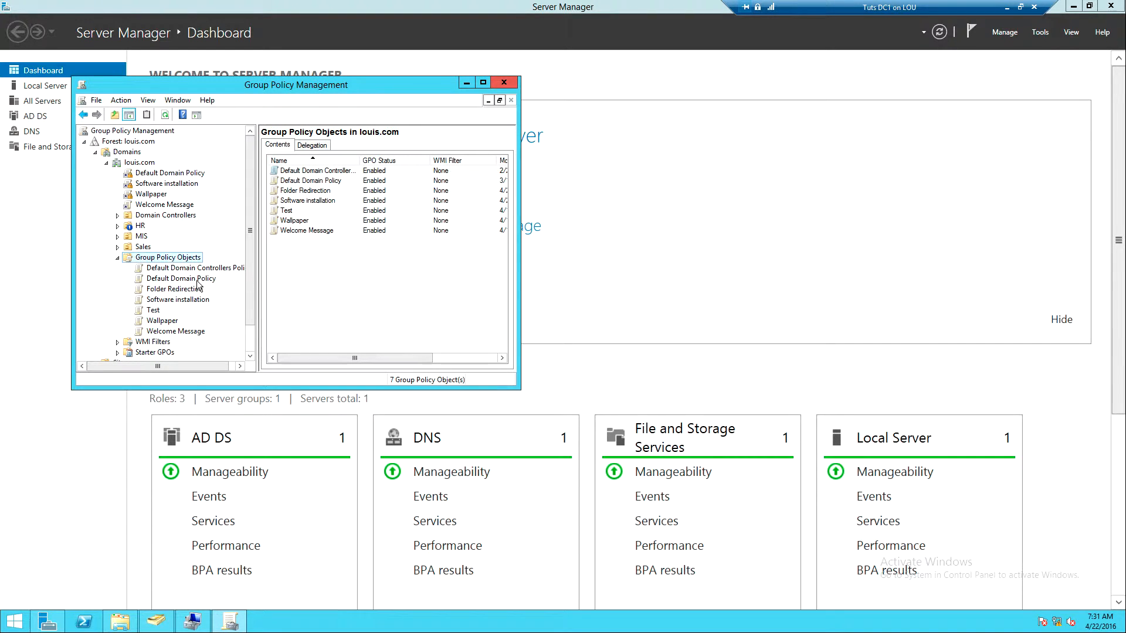
Open the Folder Redirection GPO for editing and show Folder Redirection under the User Configuration policies' Windows Settings
{"action": "left_click", "coordinate": [158, 290]}
{"action": "right_click", "coordinate": [157, 290]}
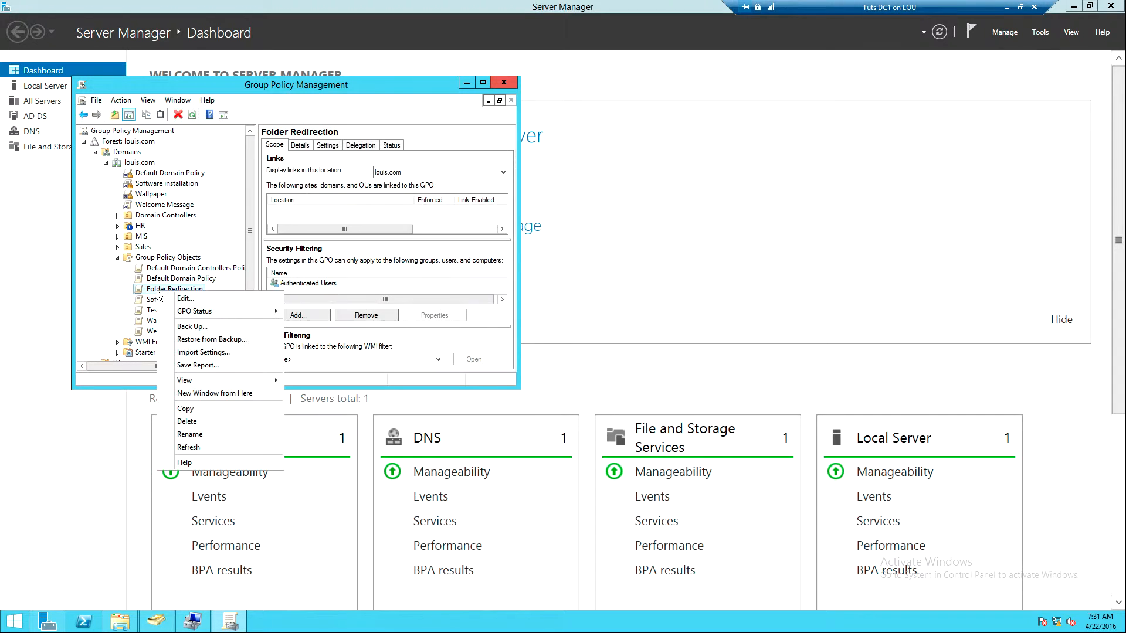
{"action": "left_click", "coordinate": [185, 301]}
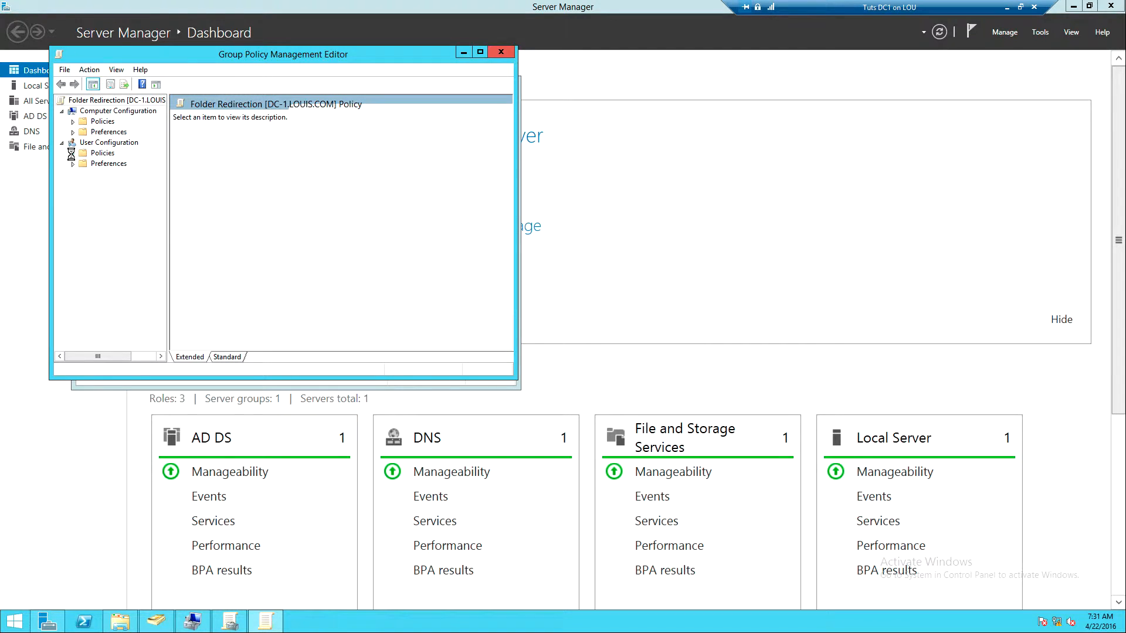
{"action": "left_click", "coordinate": [72, 154]}
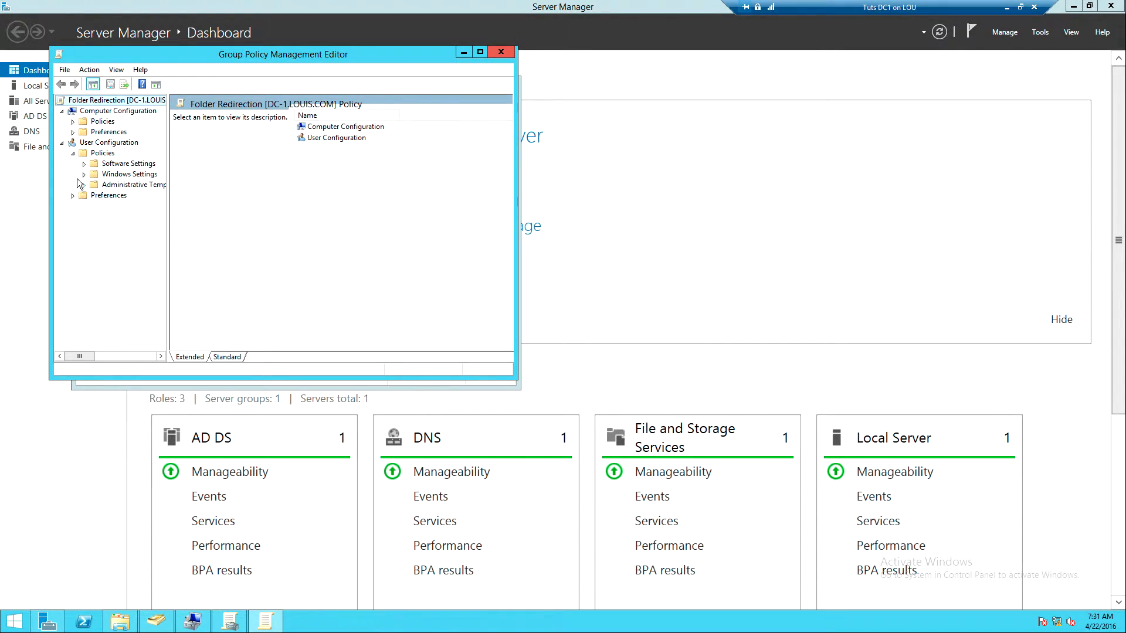
{"action": "left_click", "coordinate": [83, 174]}
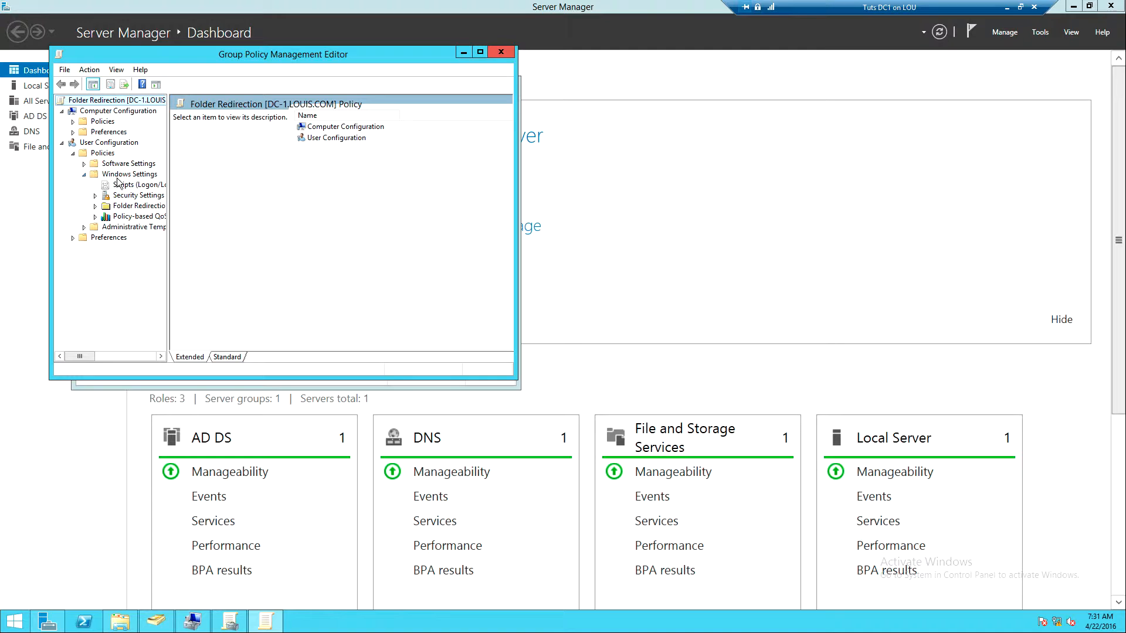
{"action": "left_click", "coordinate": [125, 207]}
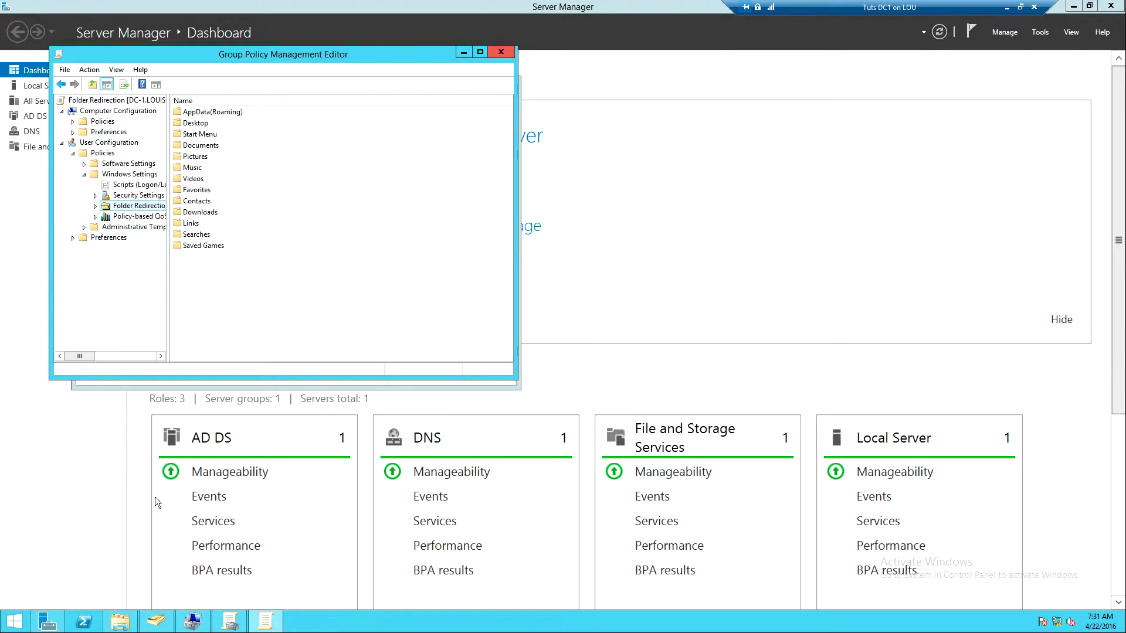
Switch to File Explorer, examine the profile folders in C:\Users\Administrator, and close the window
{"action": "left_click", "coordinate": [120, 622]}
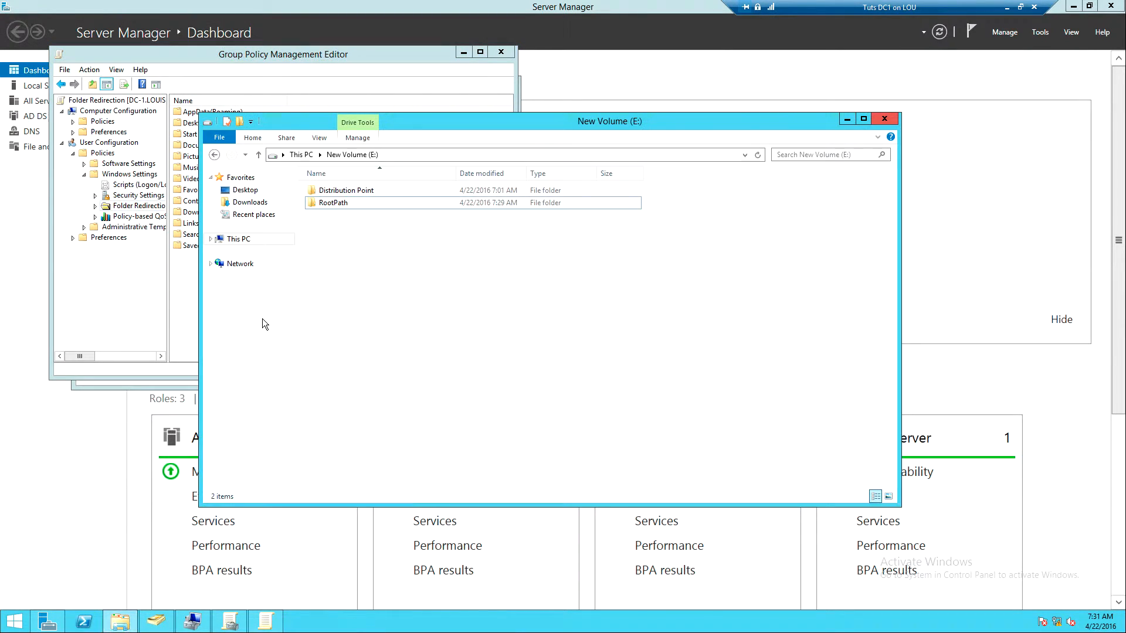
{"action": "left_click", "coordinate": [211, 239]}
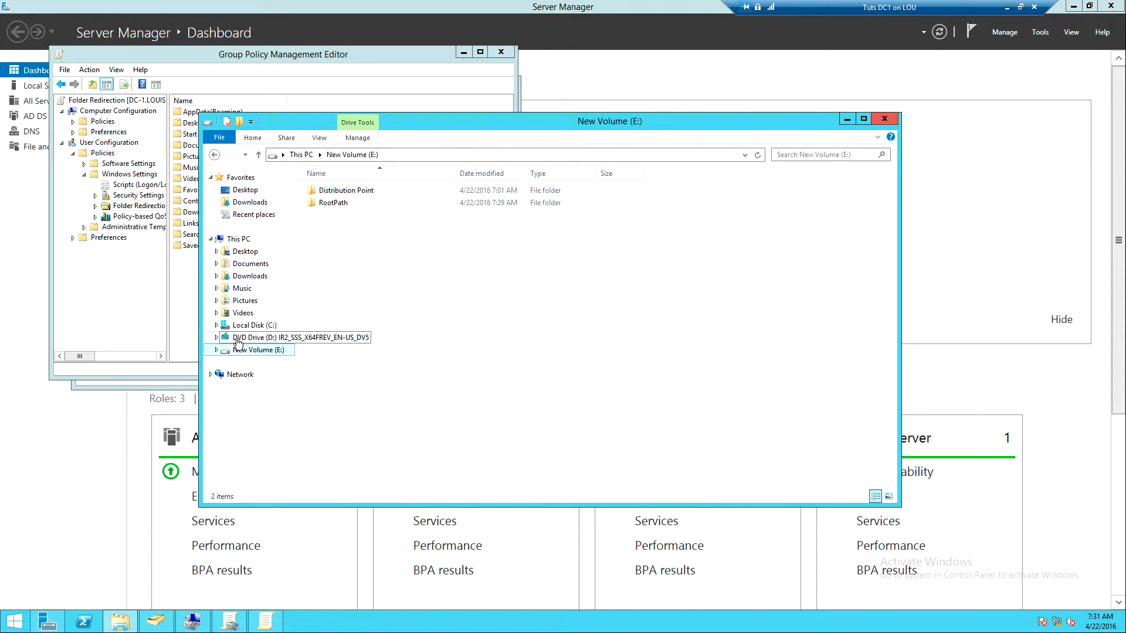
{"action": "left_click", "coordinate": [252, 326]}
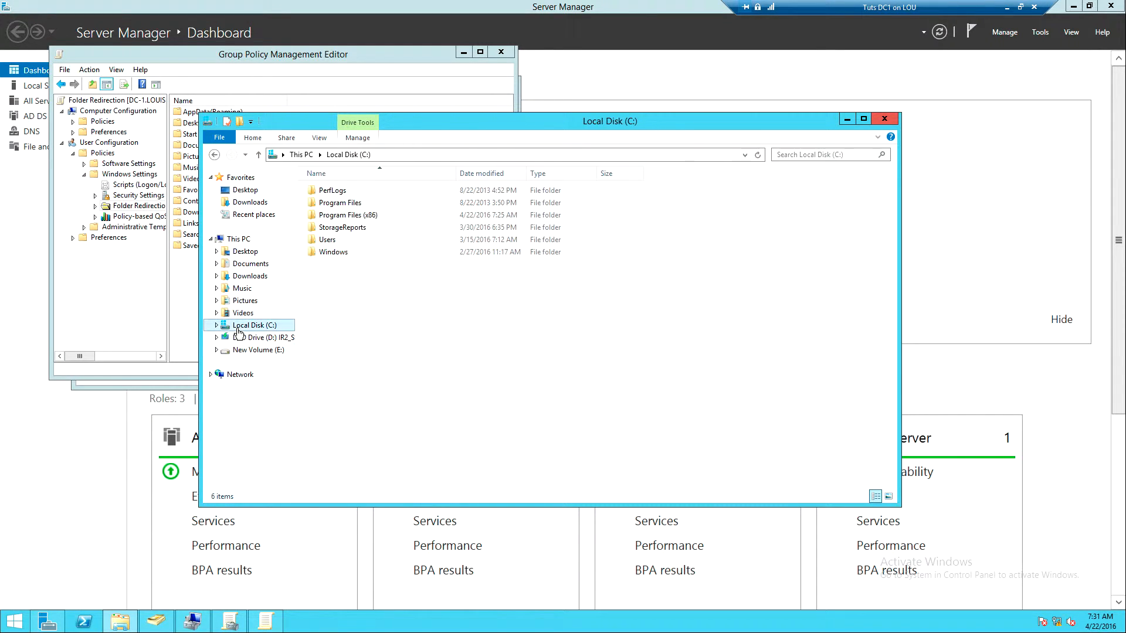
{"action": "double_click", "coordinate": [327, 240]}
{"action": "double_click", "coordinate": [328, 191]}
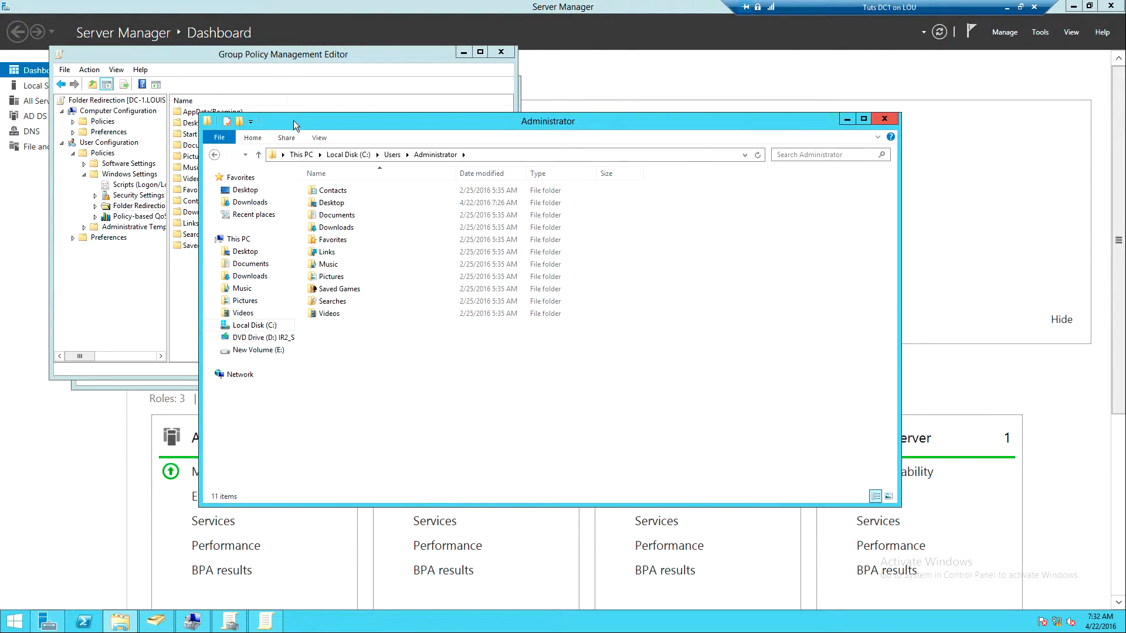
{"action": "left_click_drag", "start_coordinate": [293, 120], "coordinate": [381, 88]}
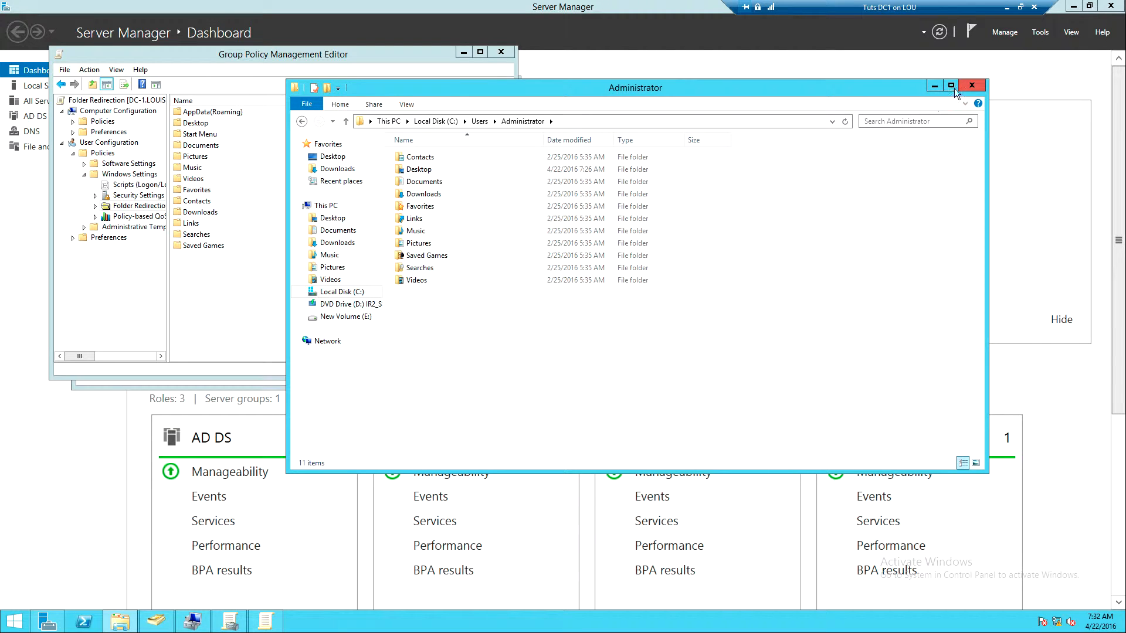
{"action": "left_click", "coordinate": [973, 87]}
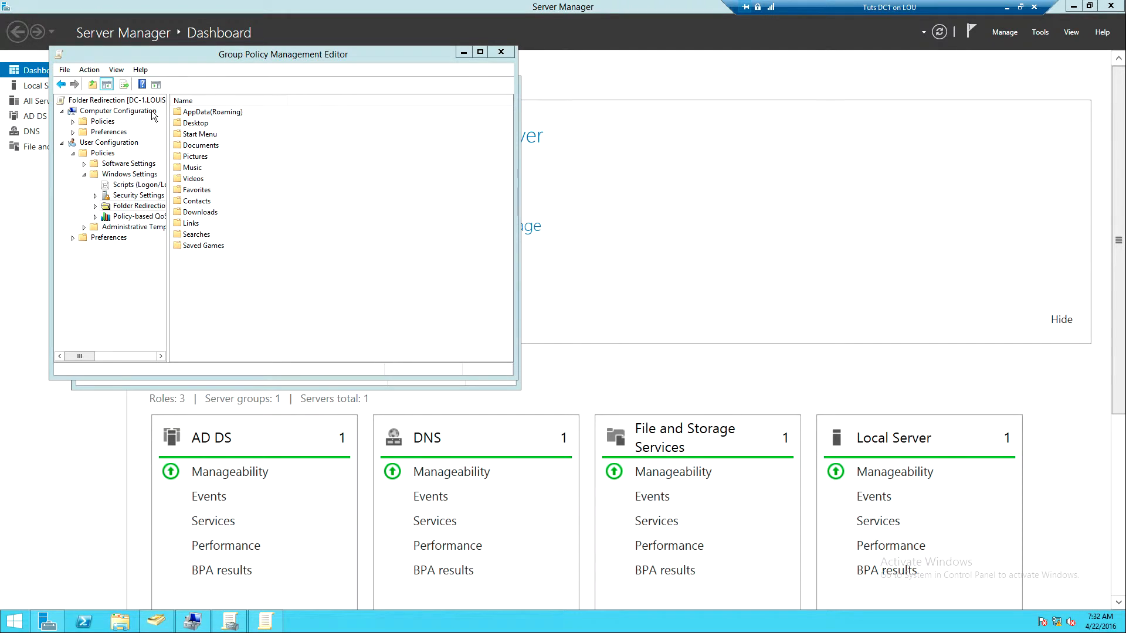
Set the Desktop folder's redirection to "Basic - Redirect everyone's folder to the same location"
{"action": "left_click", "coordinate": [190, 124]}
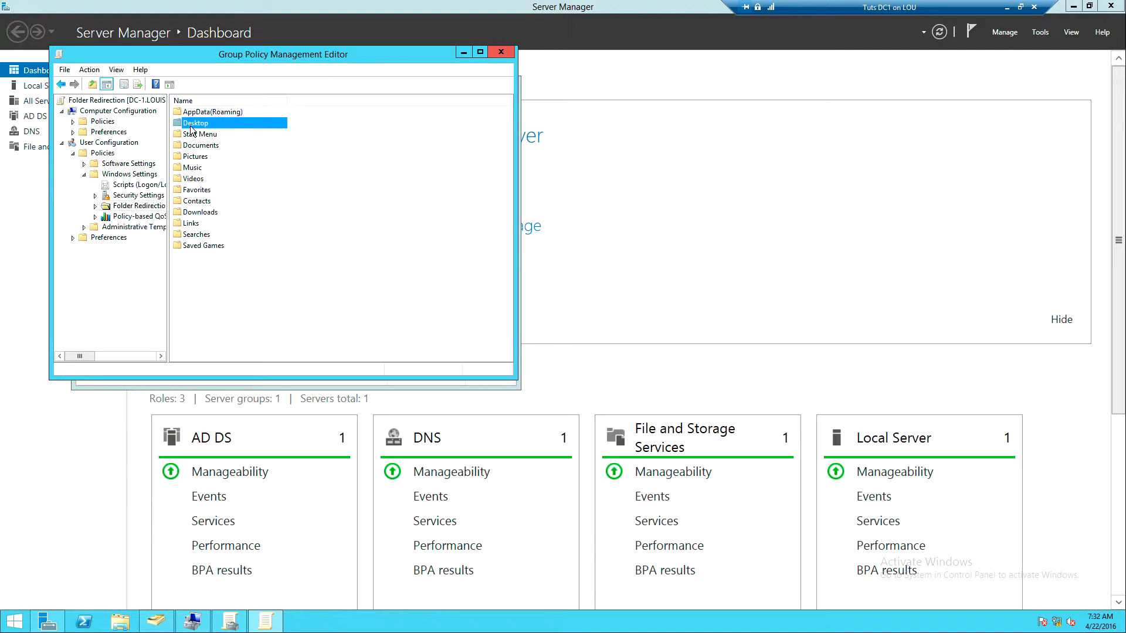
{"action": "right_click", "coordinate": [190, 126]}
{"action": "left_click", "coordinate": [217, 134]}
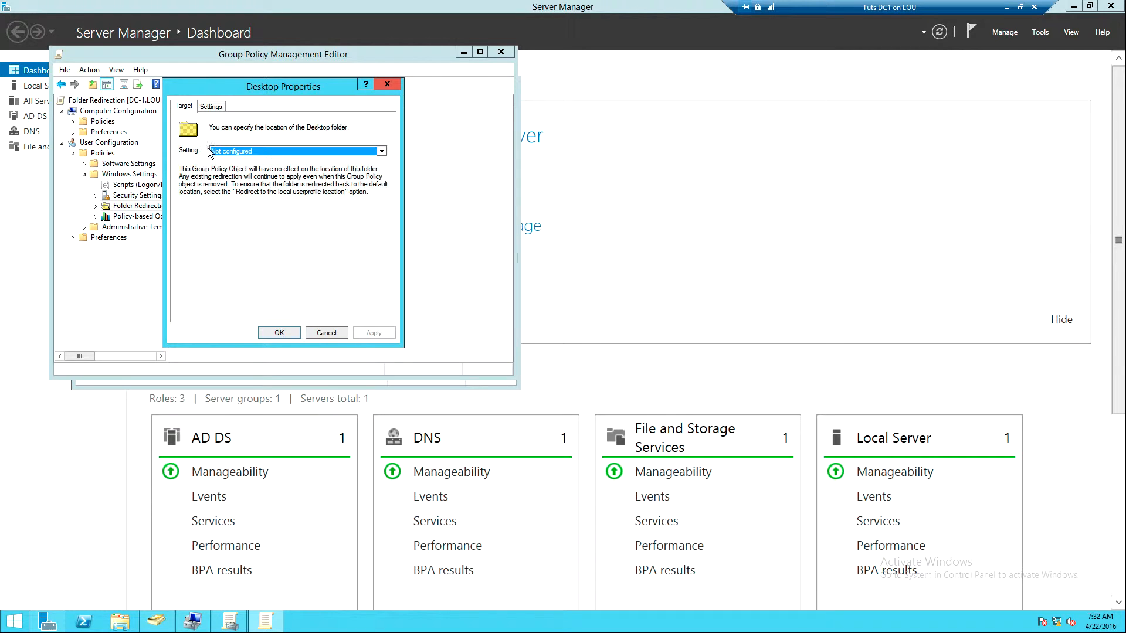
{"action": "left_click", "coordinate": [238, 151]}
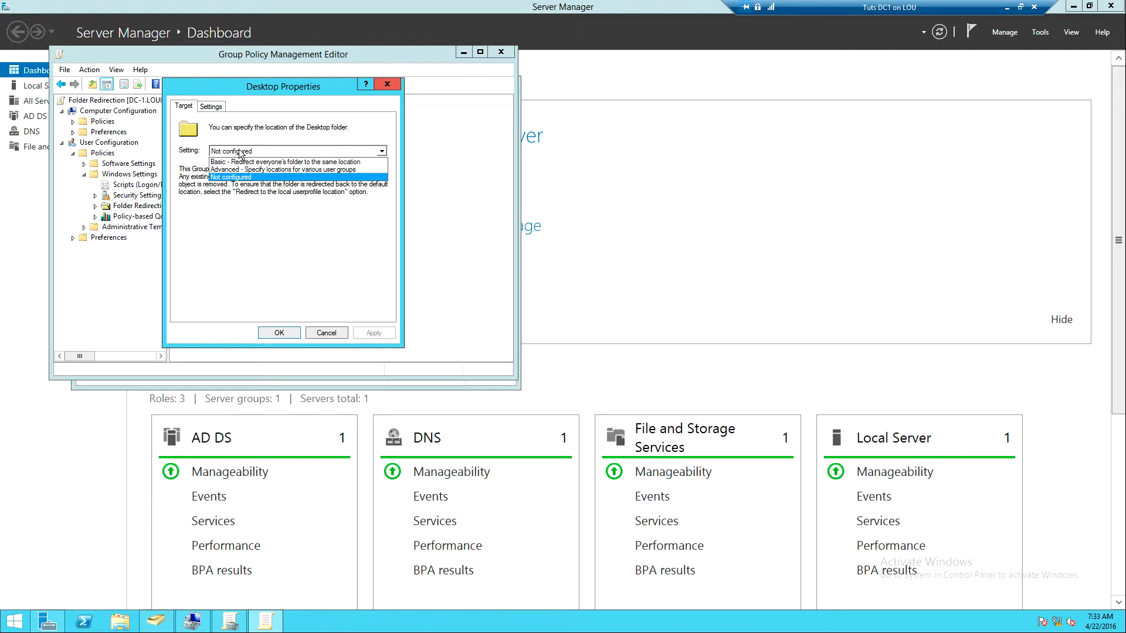
{"action": "left_click", "coordinate": [238, 162]}
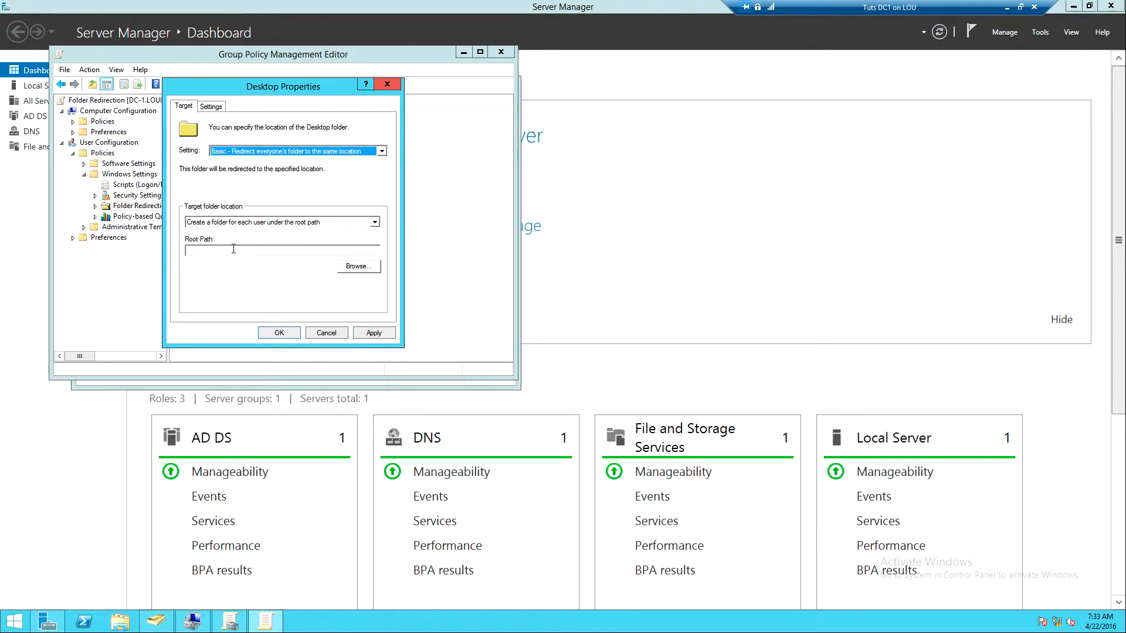
Switch to File Explorer and copy the network path from the sharing properties of the RootPath folder on New Volume (E:)
{"action": "left_click", "coordinate": [234, 249]}
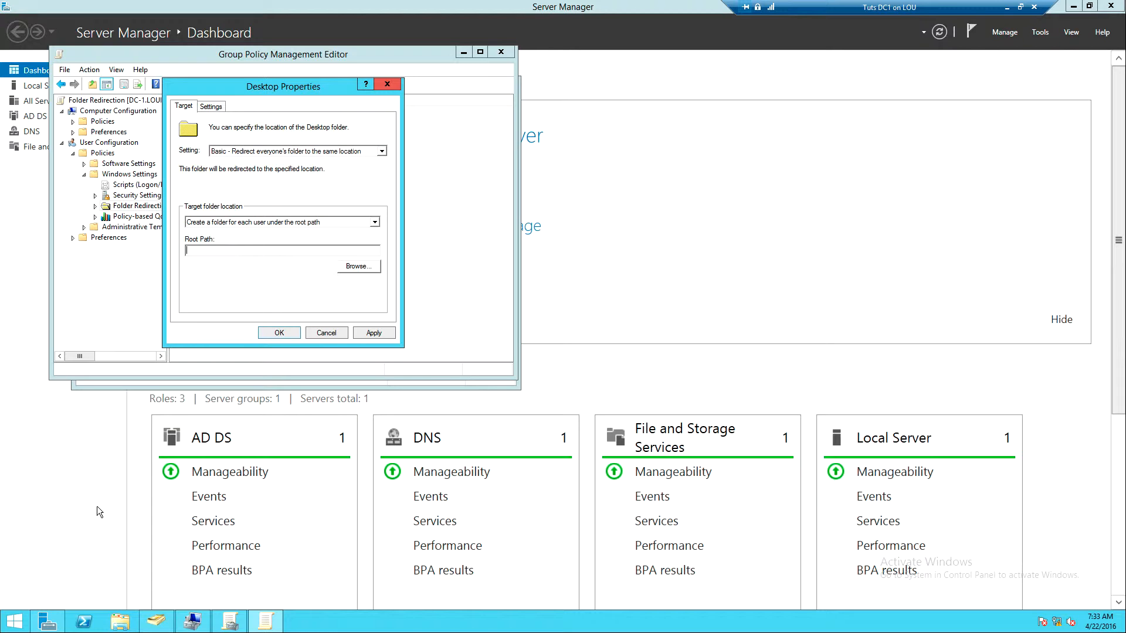
{"action": "left_click", "coordinate": [125, 621]}
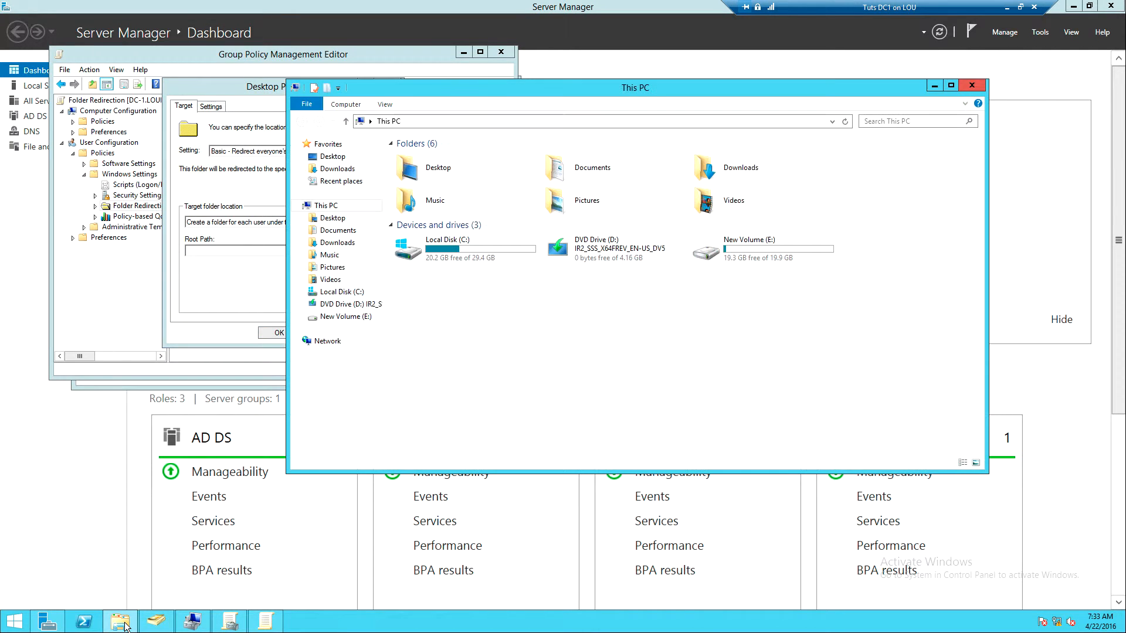
{"action": "double_click", "coordinate": [765, 250]}
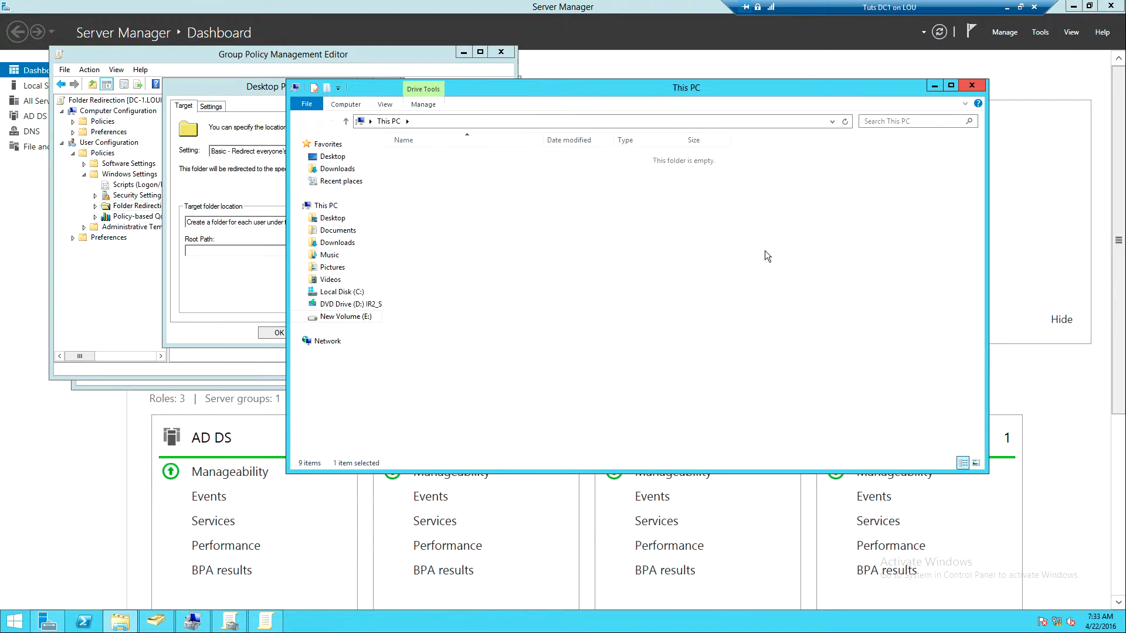
{"action": "left_click", "coordinate": [410, 170]}
{"action": "right_click", "coordinate": [409, 170]}
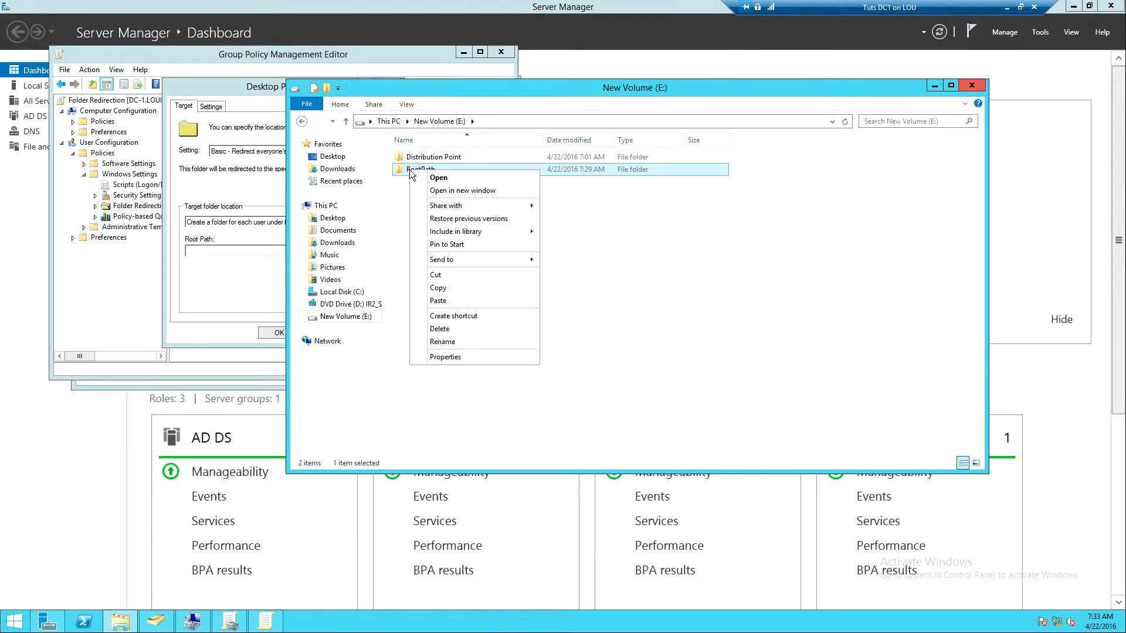
{"action": "left_click", "coordinate": [445, 357]}
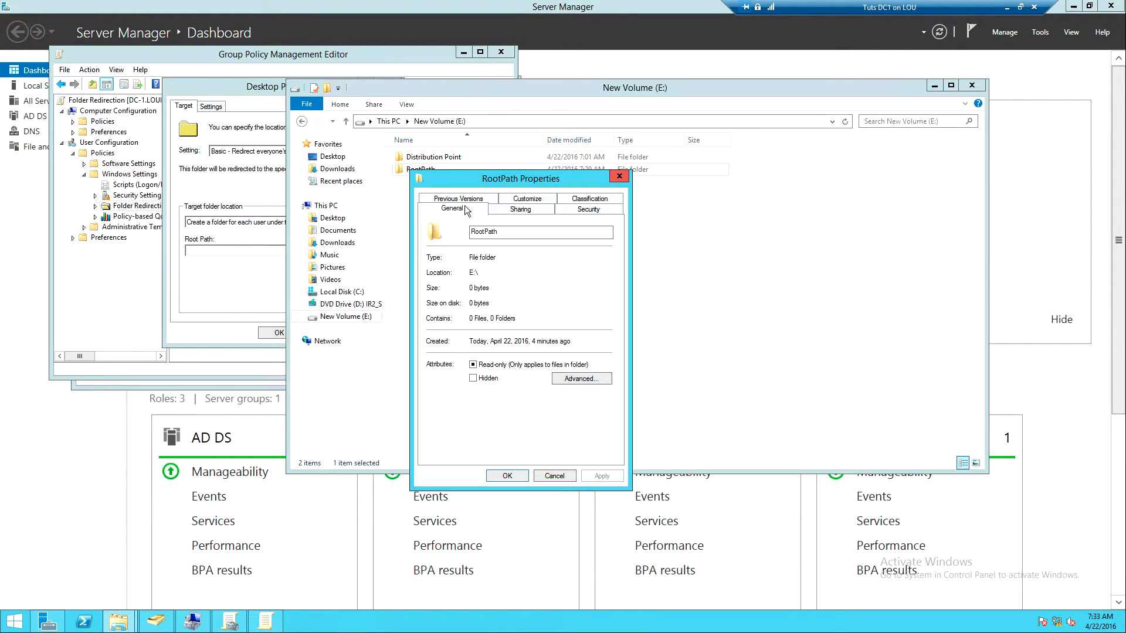
{"action": "left_click", "coordinate": [520, 209]}
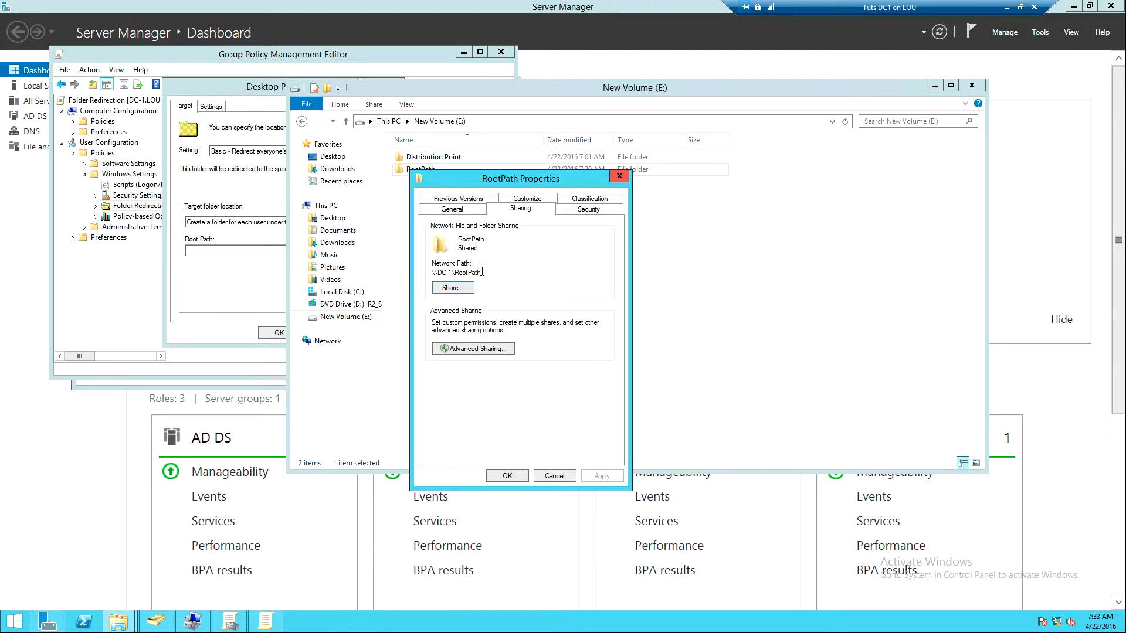
{"action": "left_click_drag", "start_coordinate": [482, 272], "coordinate": [412, 274]}
{"action": "key", "text": "ctrl+c"}
Set the Desktop redirection's root path to \\DC-1\RootPath, apply it, accept the compatibility warning, and close the properties
{"action": "left_click", "coordinate": [273, 285]}
{"action": "left_click", "coordinate": [241, 252]}
{"action": "key", "text": "ctrl+v"}
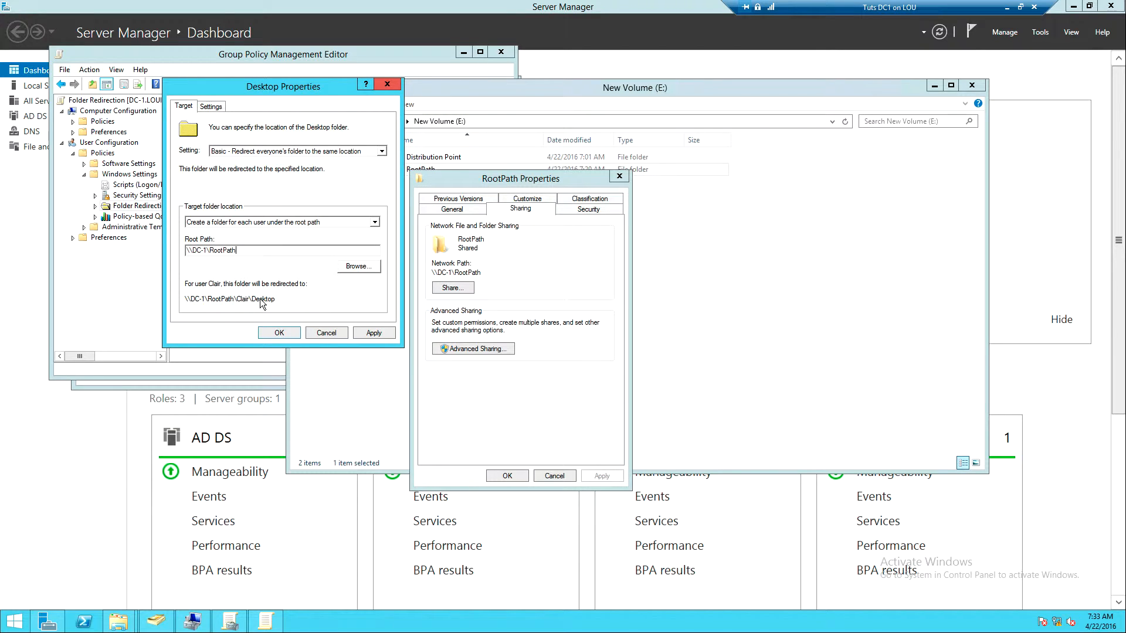
{"action": "left_click", "coordinate": [359, 335]}
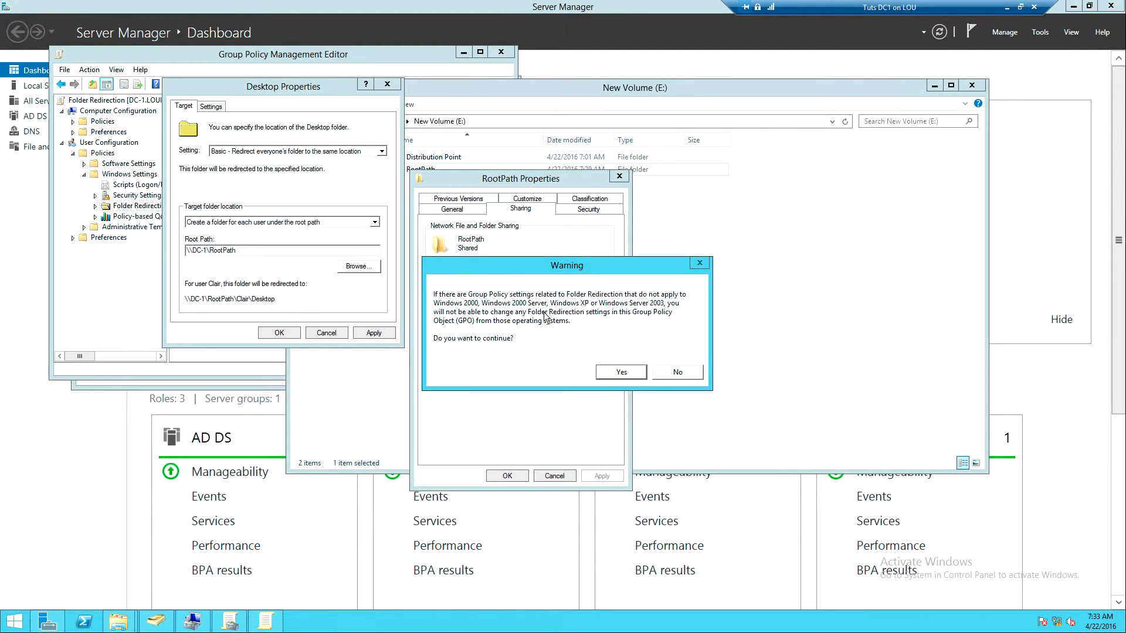
{"action": "left_click", "coordinate": [611, 372]}
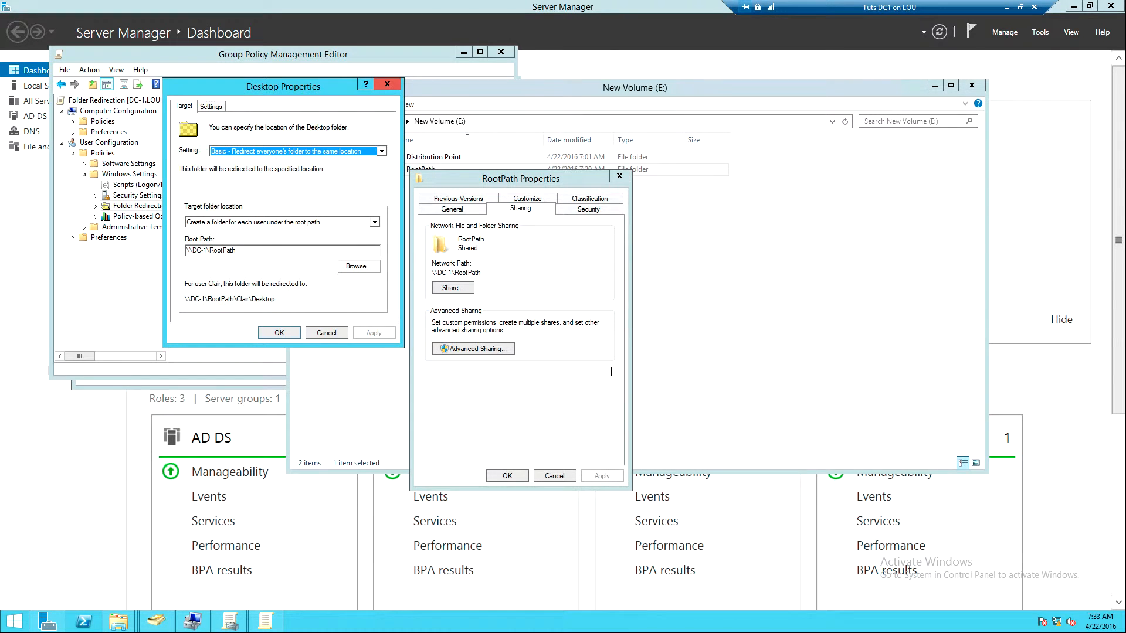
{"action": "left_click", "coordinate": [278, 332]}
{"action": "left_click", "coordinate": [262, 321]}
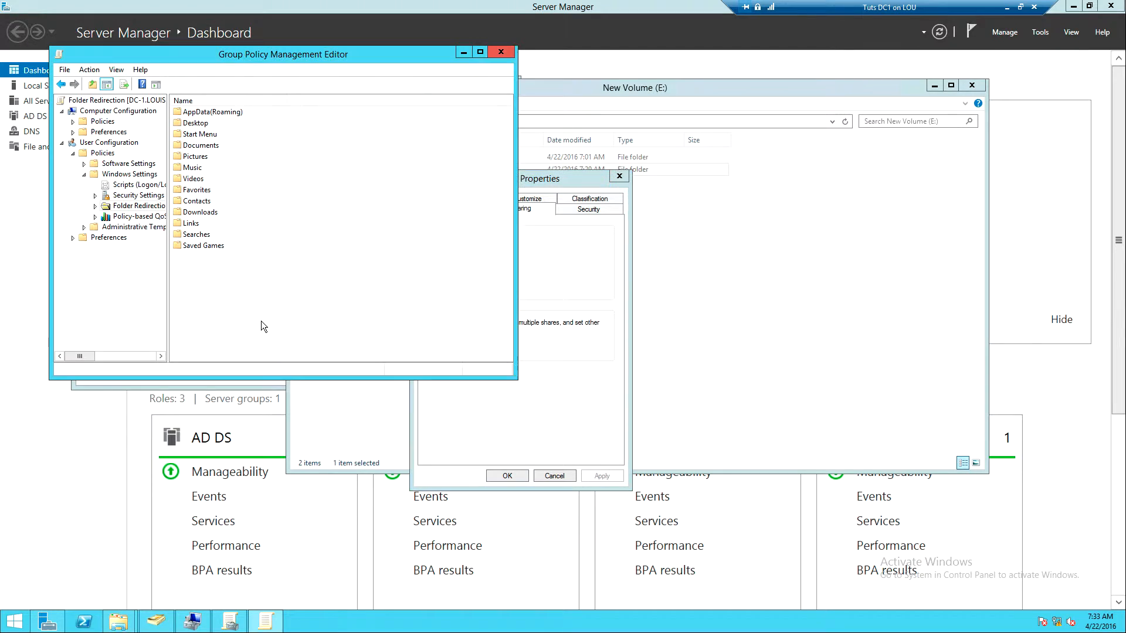
Set the Documents folder's redirection to "Basic - Redirect everyone's folder to the same location"
{"action": "left_click", "coordinate": [192, 148]}
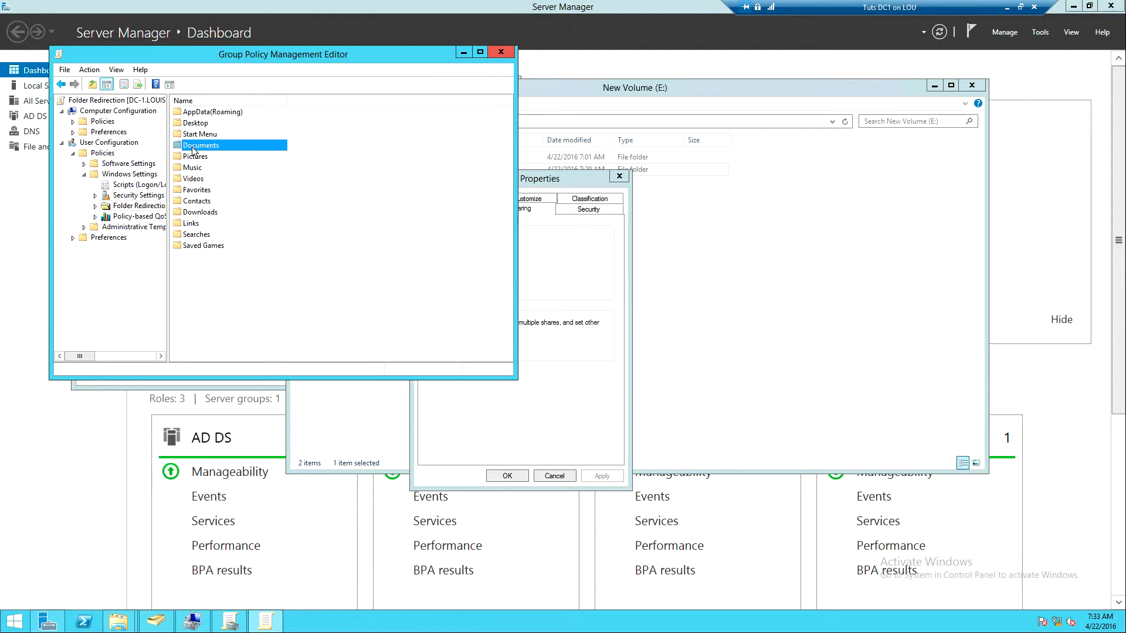
{"action": "right_click", "coordinate": [192, 146]}
{"action": "left_click", "coordinate": [210, 154]}
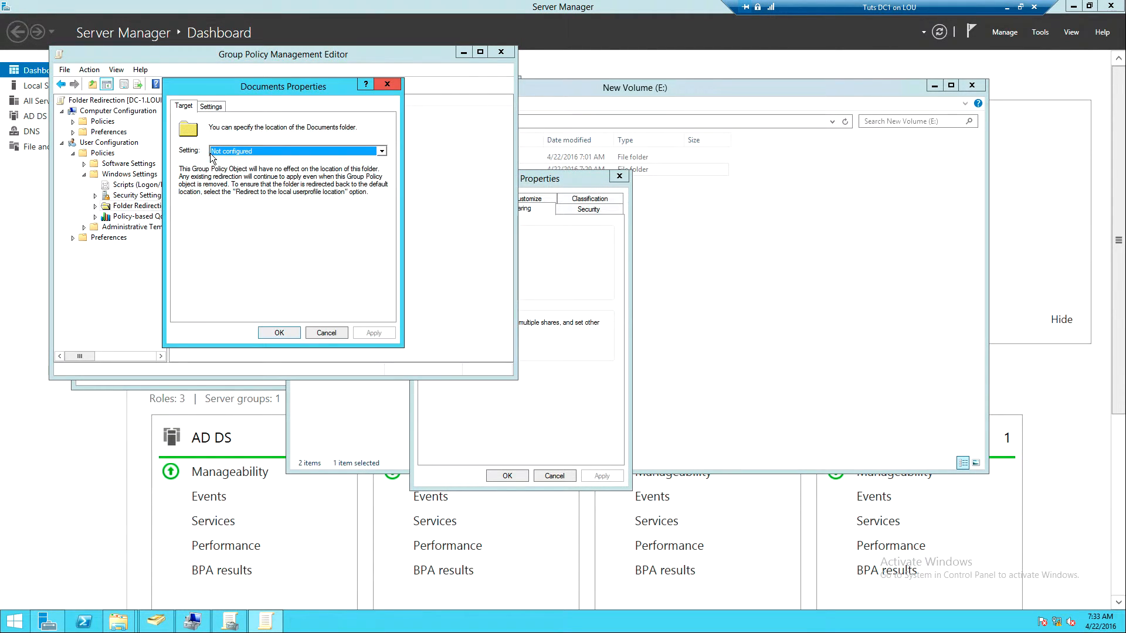
{"action": "left_click", "coordinate": [220, 153]}
{"action": "left_click", "coordinate": [222, 165]}
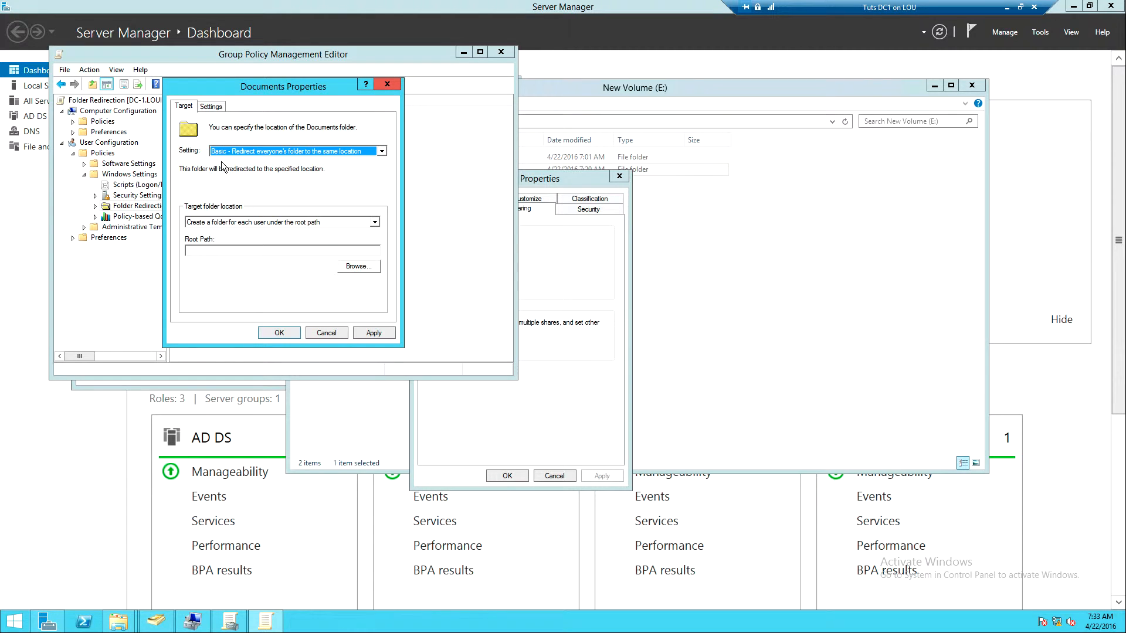
Set the Documents redirection's root path to \\DC-1\RootPath, apply it, accept the compatibility warning, and close the properties
{"action": "left_click", "coordinate": [231, 250]}
{"action": "key", "text": "ctrl+v"}
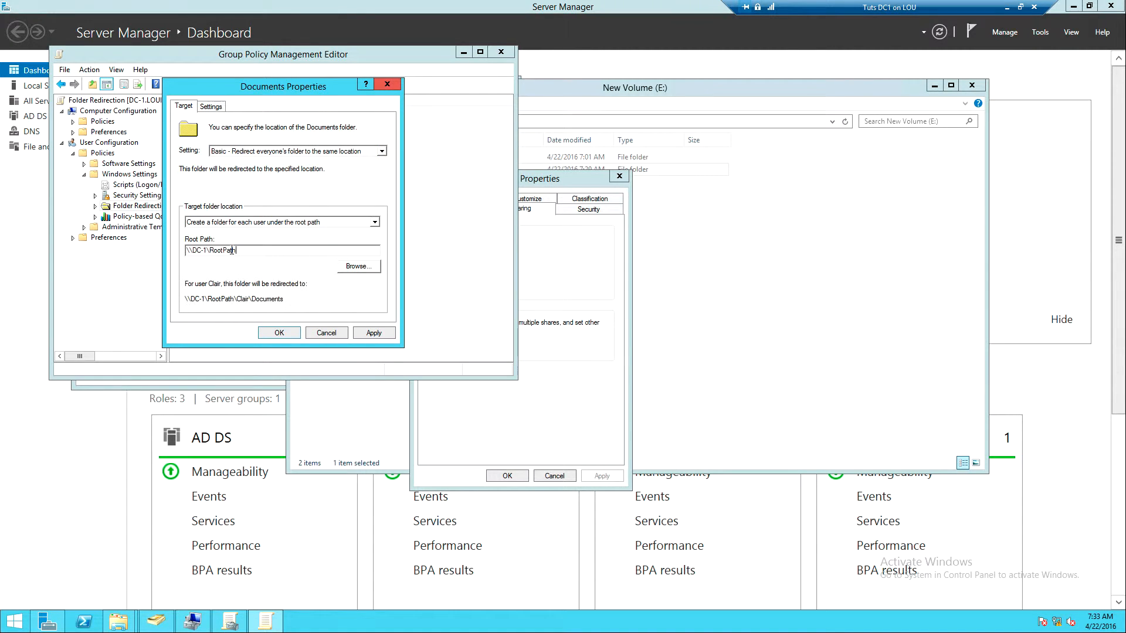
{"action": "left_click", "coordinate": [370, 336]}
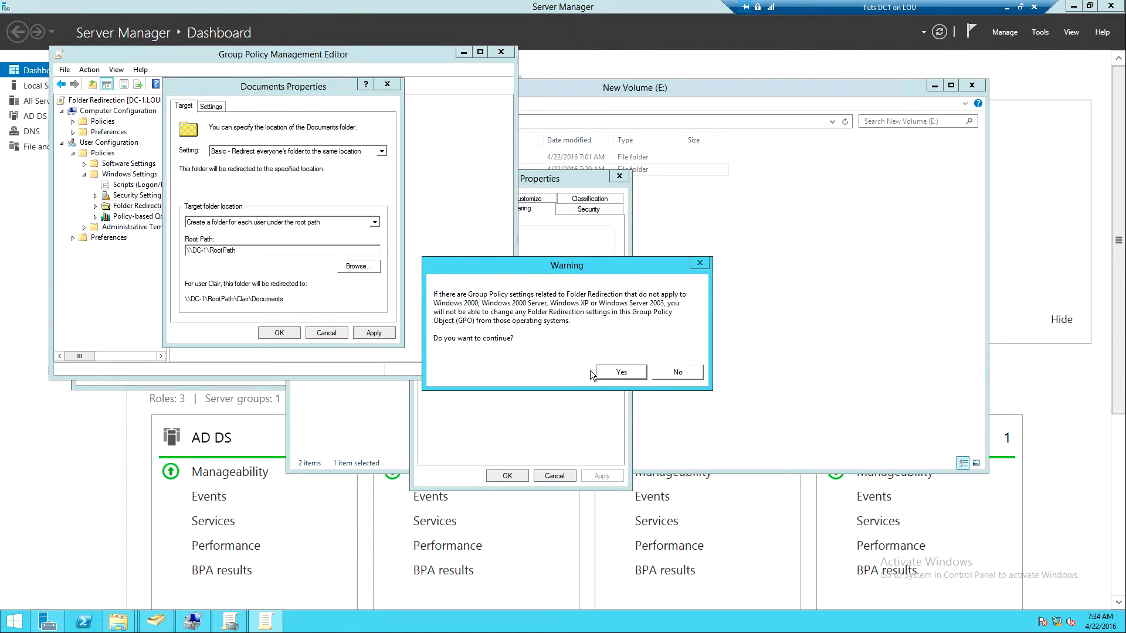
{"action": "left_click", "coordinate": [593, 371]}
{"action": "left_click", "coordinate": [276, 333]}
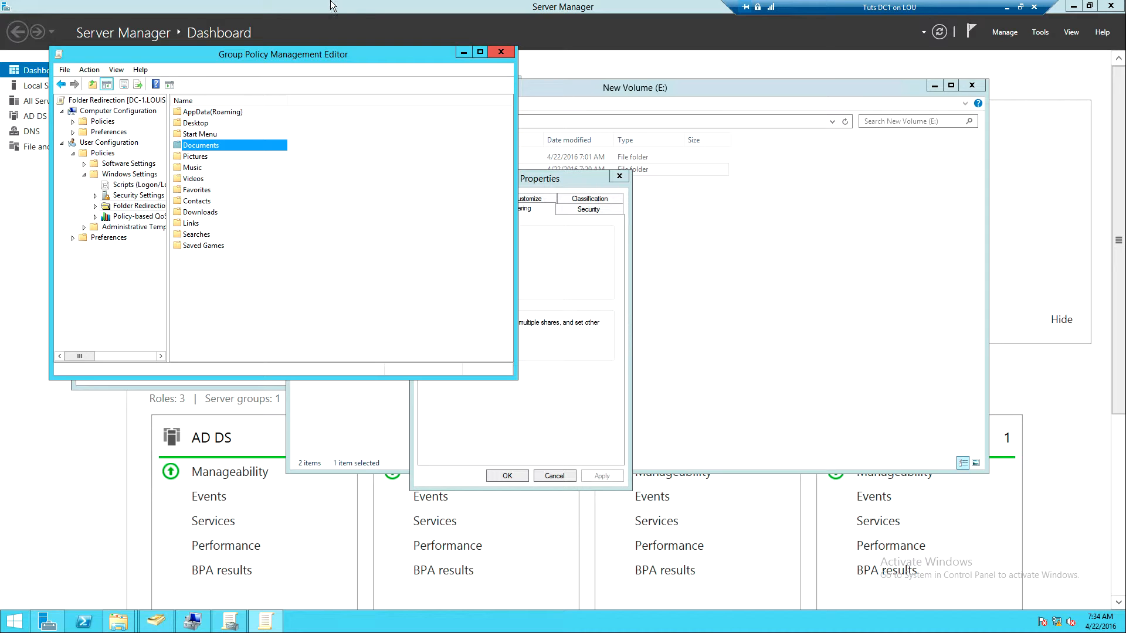
Close the policy editor and link the Folder Redirection GPO to the louis.com domain, confirming the link
{"action": "left_click", "coordinate": [500, 52]}
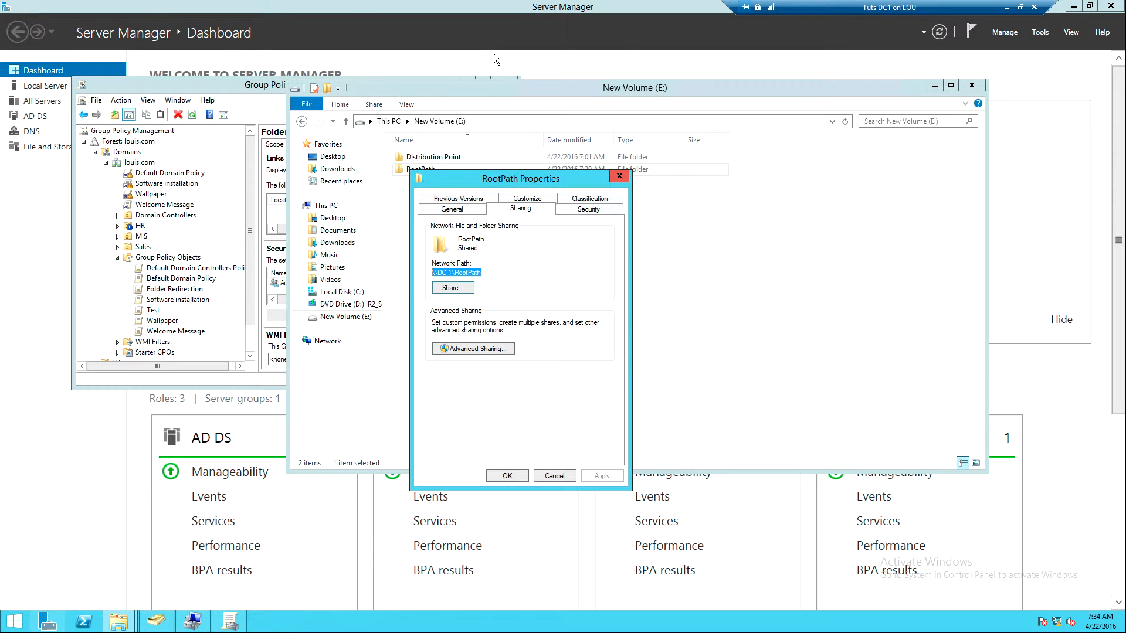
{"action": "left_click", "coordinate": [178, 93]}
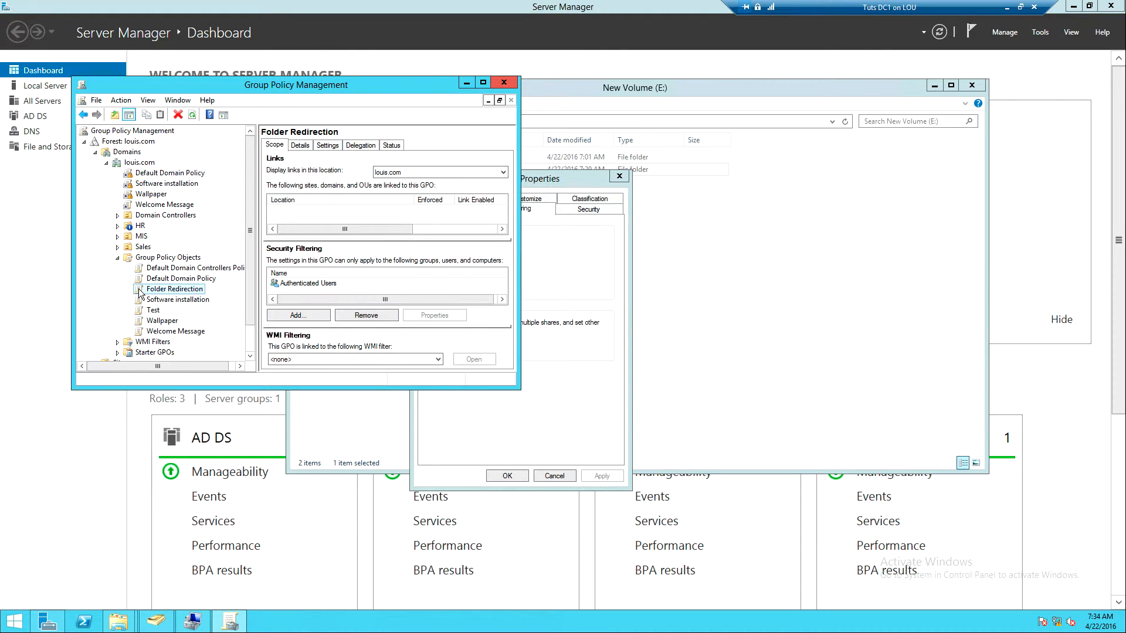
{"action": "left_click_drag", "start_coordinate": [140, 293], "coordinate": [148, 169]}
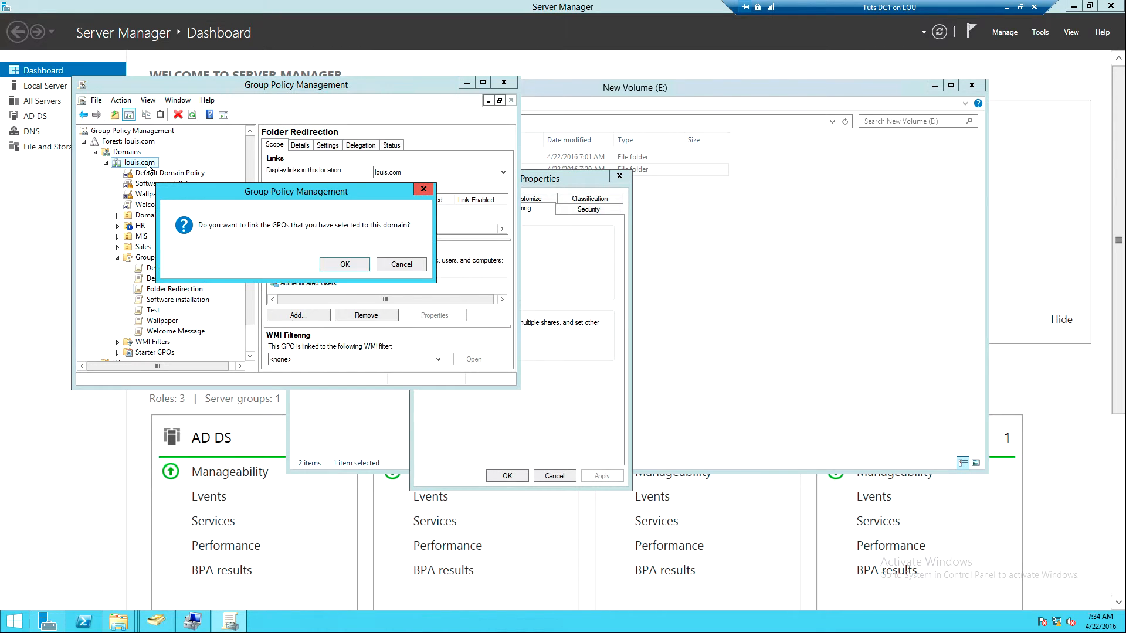
{"action": "left_click", "coordinate": [346, 264]}
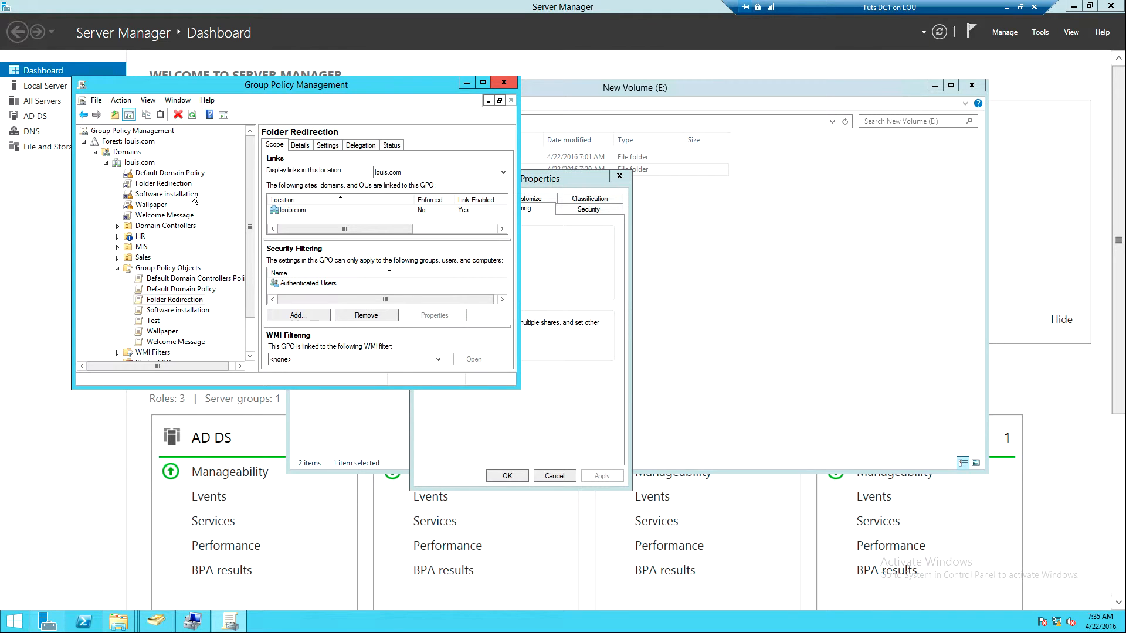
Set the Folder Redirection link under louis.com to Enforced, acknowledging the GPO link notice
{"action": "left_click", "coordinate": [176, 186]}
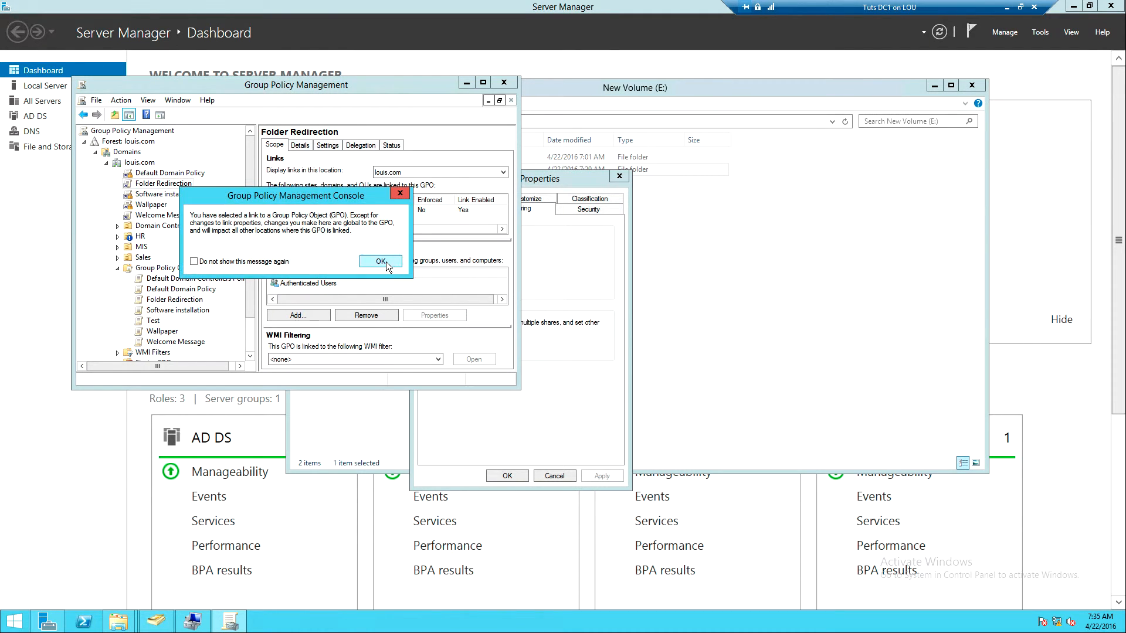
{"action": "left_click", "coordinate": [380, 262]}
{"action": "right_click", "coordinate": [162, 186]}
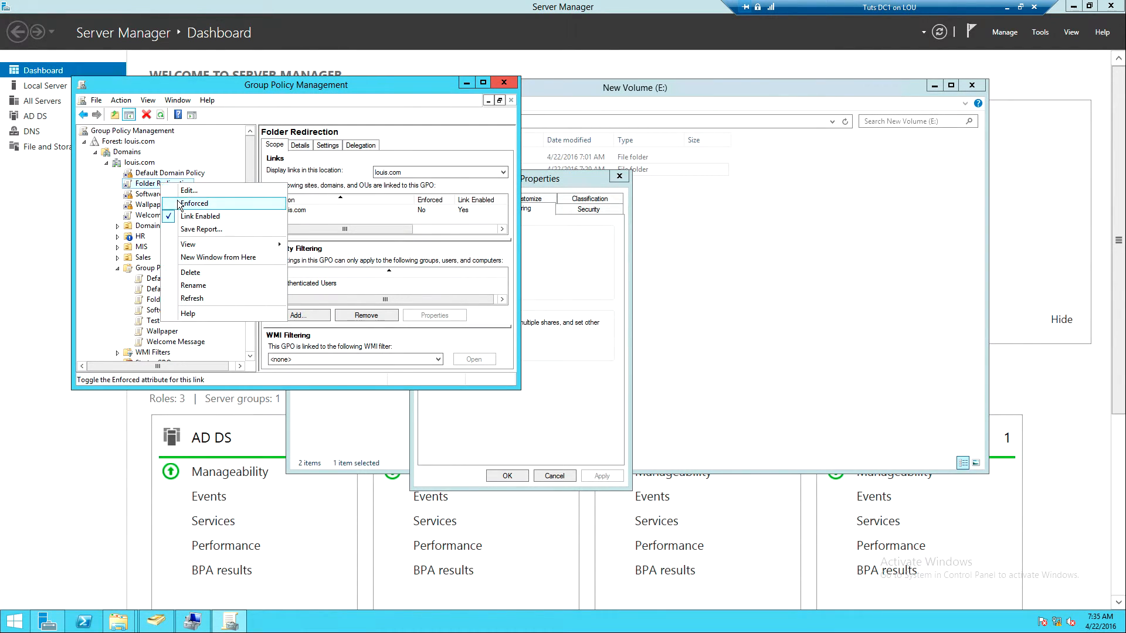
{"action": "left_click", "coordinate": [179, 203]}
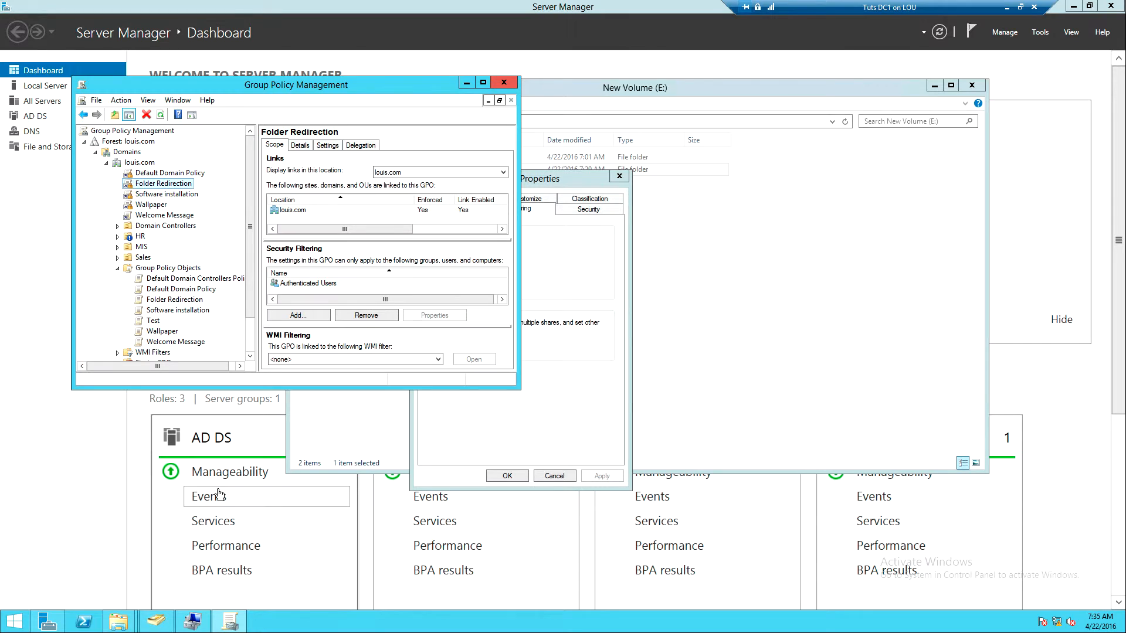
Open a command prompt, run gpupdate /force, and agree to log off
{"action": "key", "text": "super+r"}
{"action": "key", "text": "Return"}
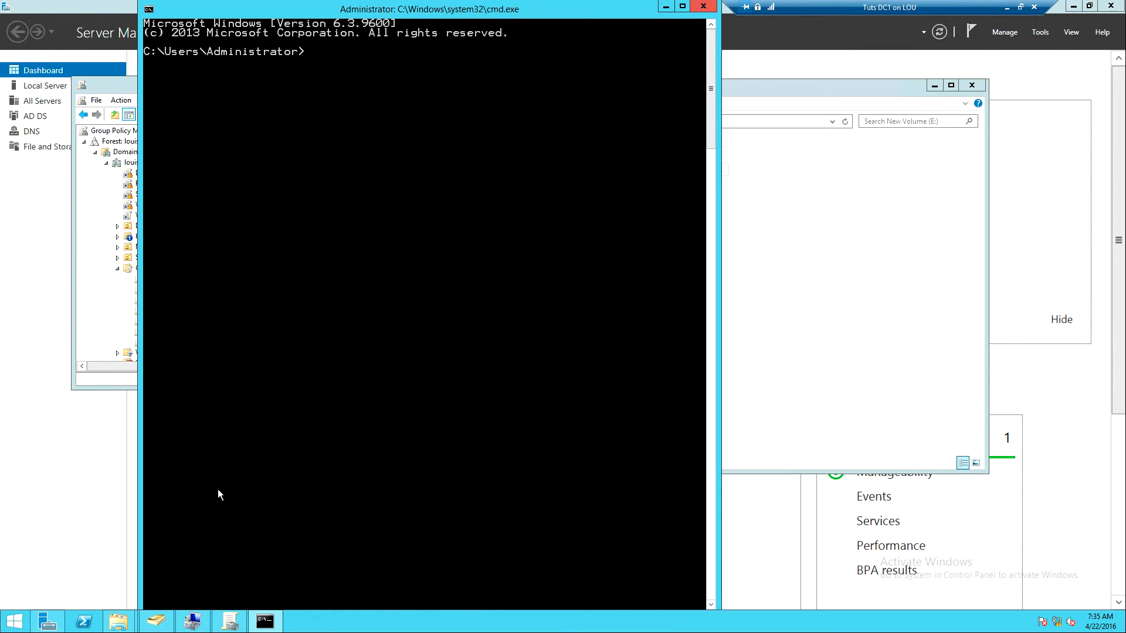
{"action": "type", "text": "gpupdate /force"}
{"action": "key", "text": "Return"}
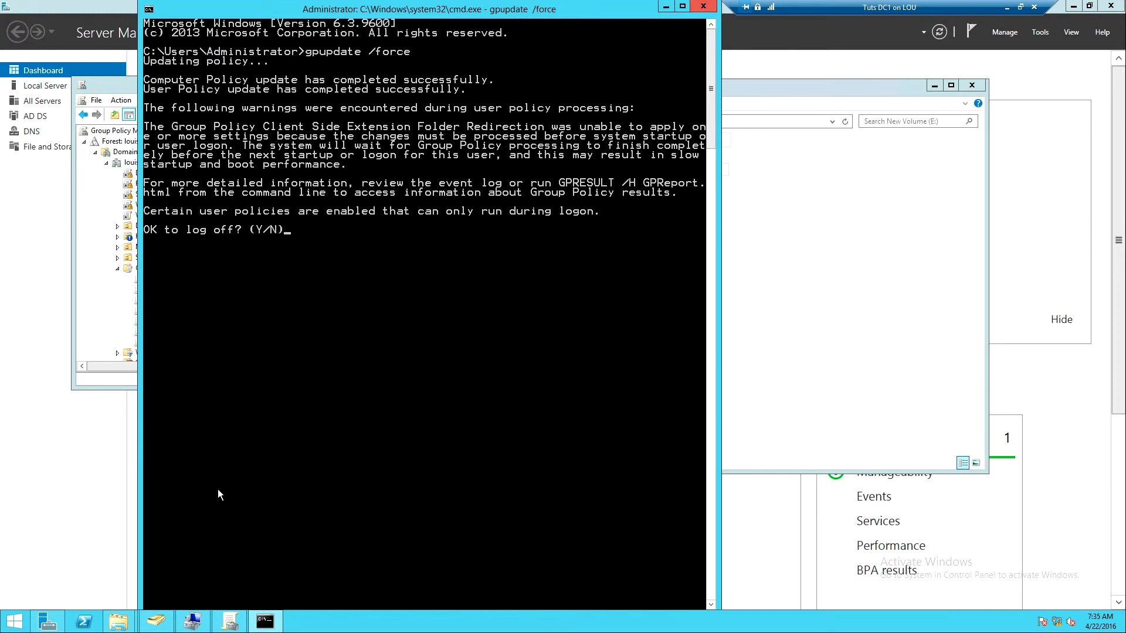
{"action": "type", "text": "Y"}
{"action": "key", "text": "Return"}
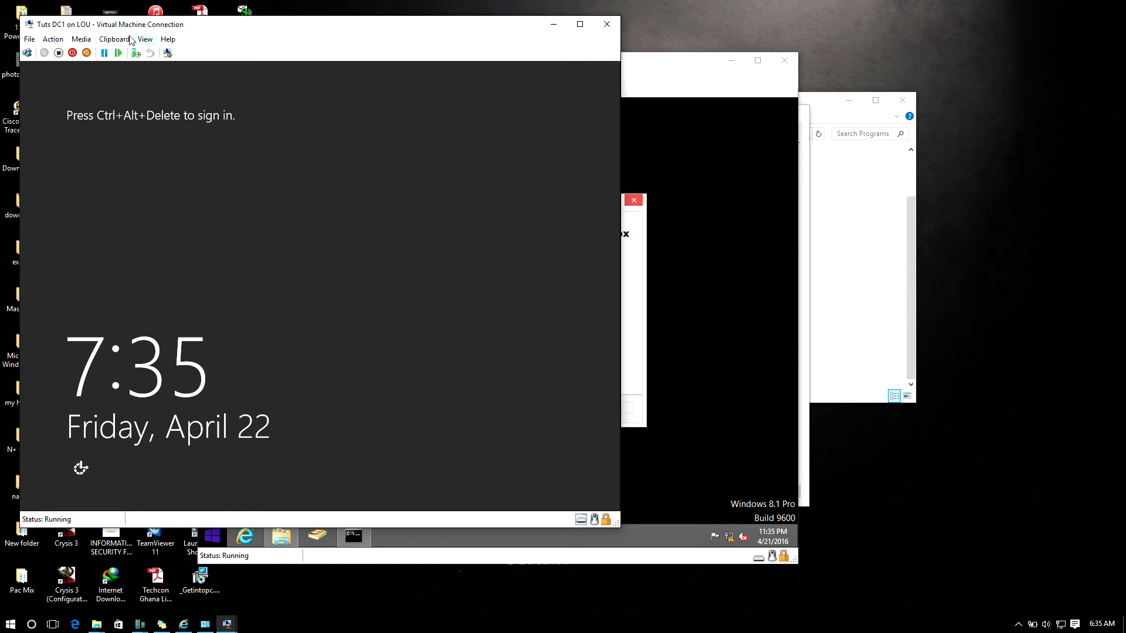
Switch the Tuts DC1 virtual machine connection to a full-screen enhanced session
{"action": "left_click", "coordinate": [145, 39]}
{"action": "left_click", "coordinate": [263, 30]}
{"action": "left_click", "coordinate": [167, 53]}
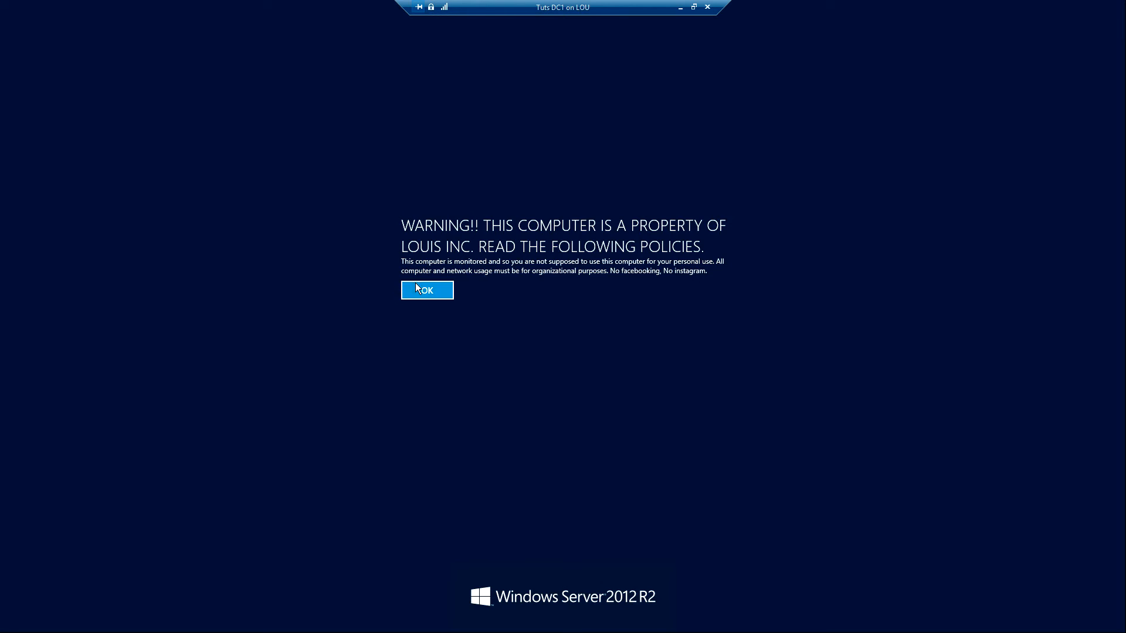
{"action": "left_click", "coordinate": [419, 291]}
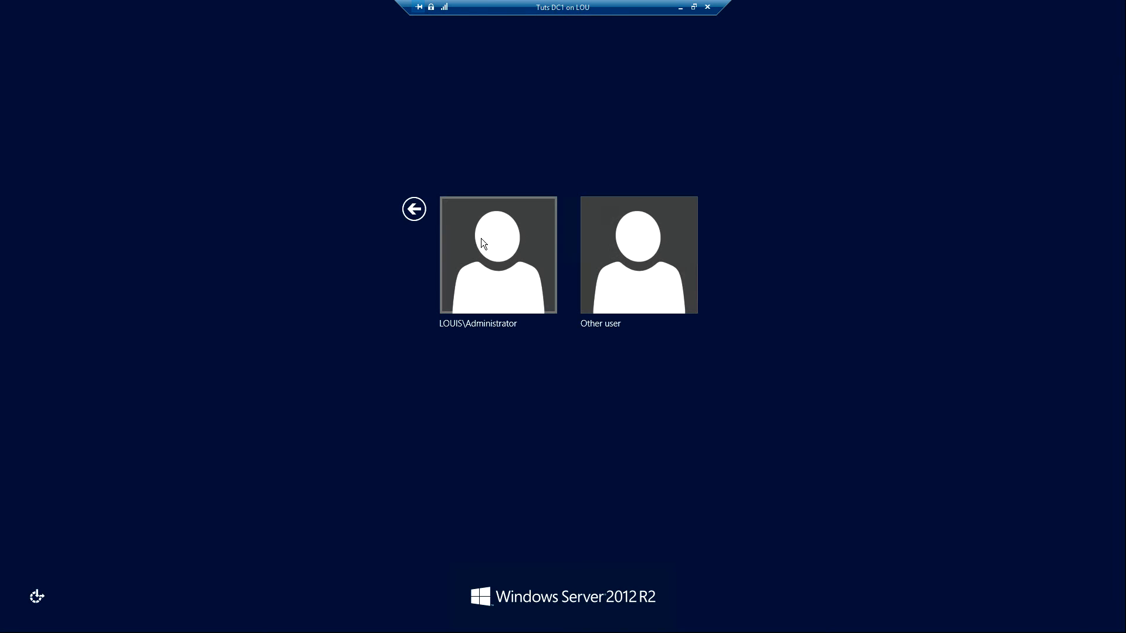
Sign in to the domain Administrator account on the server with the account password, re-entering it when asked again
{"action": "left_click", "coordinate": [502, 271]}
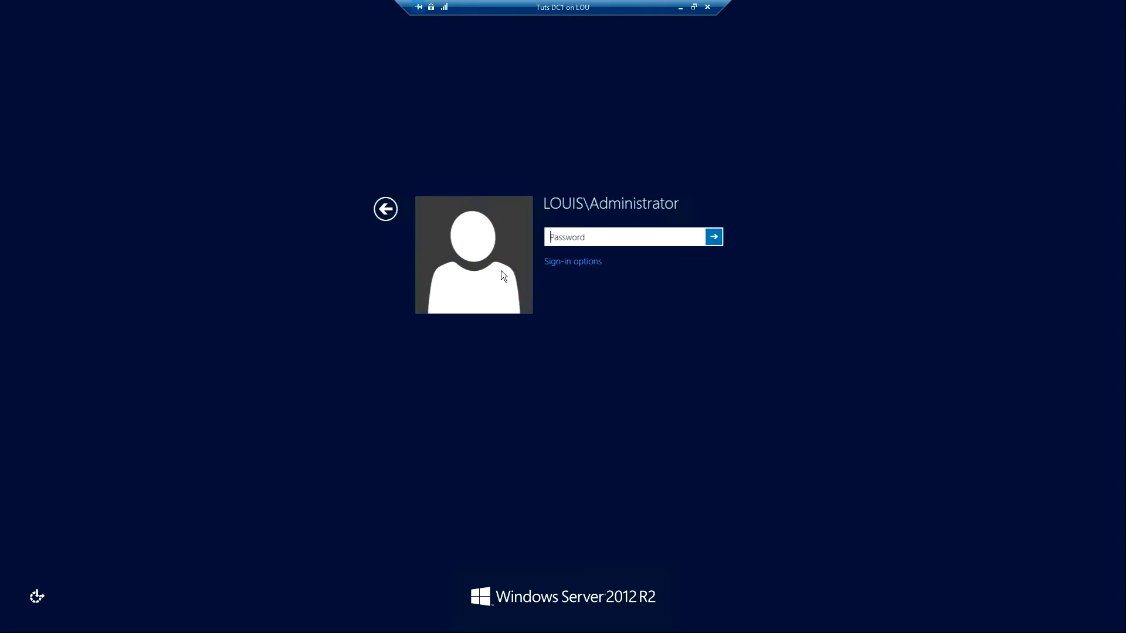
{"action": "type", "text": "●●●●●●●●●●●●"}
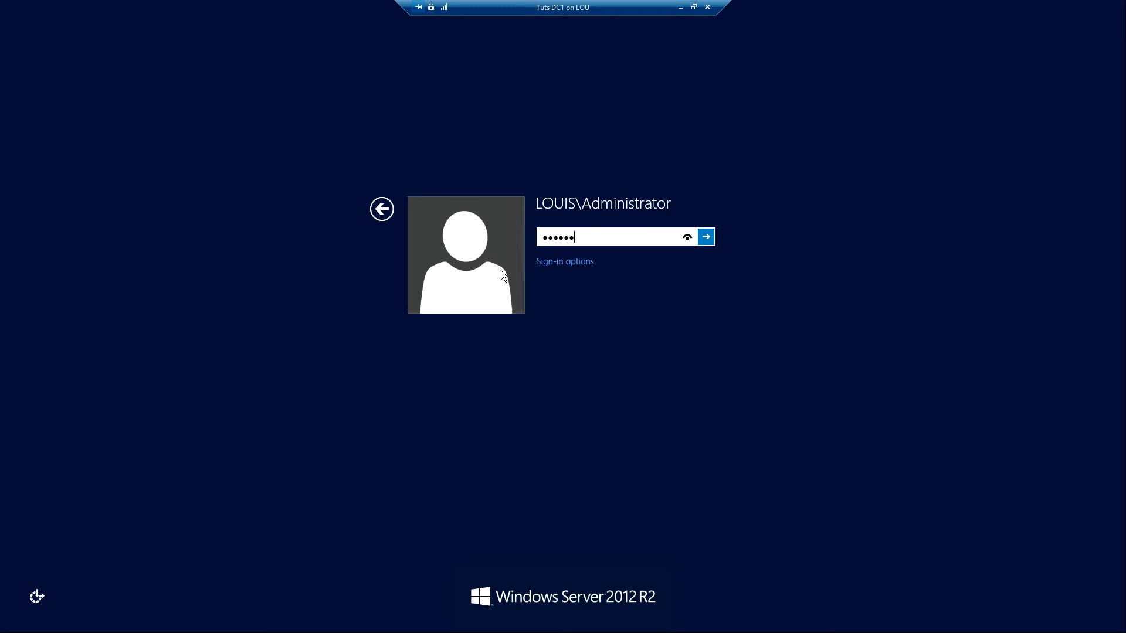
{"action": "key", "text": "Return"}
{"action": "key", "text": "Return"}
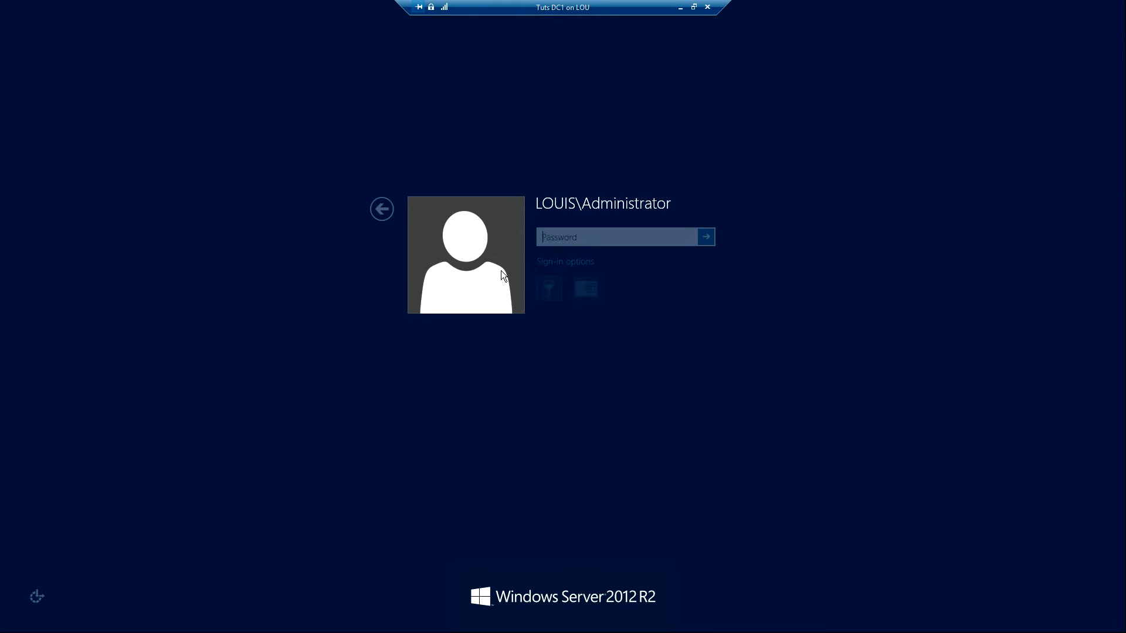
{"action": "type", "text": "●●●●●●●●●●●●●"}
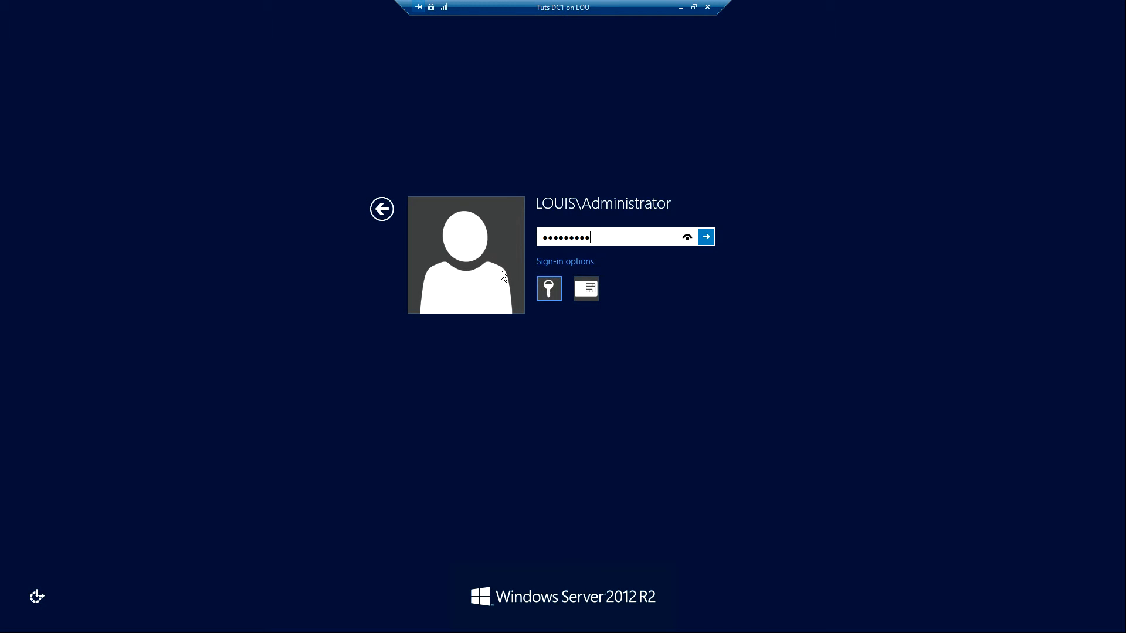
{"action": "key", "text": "Return"}
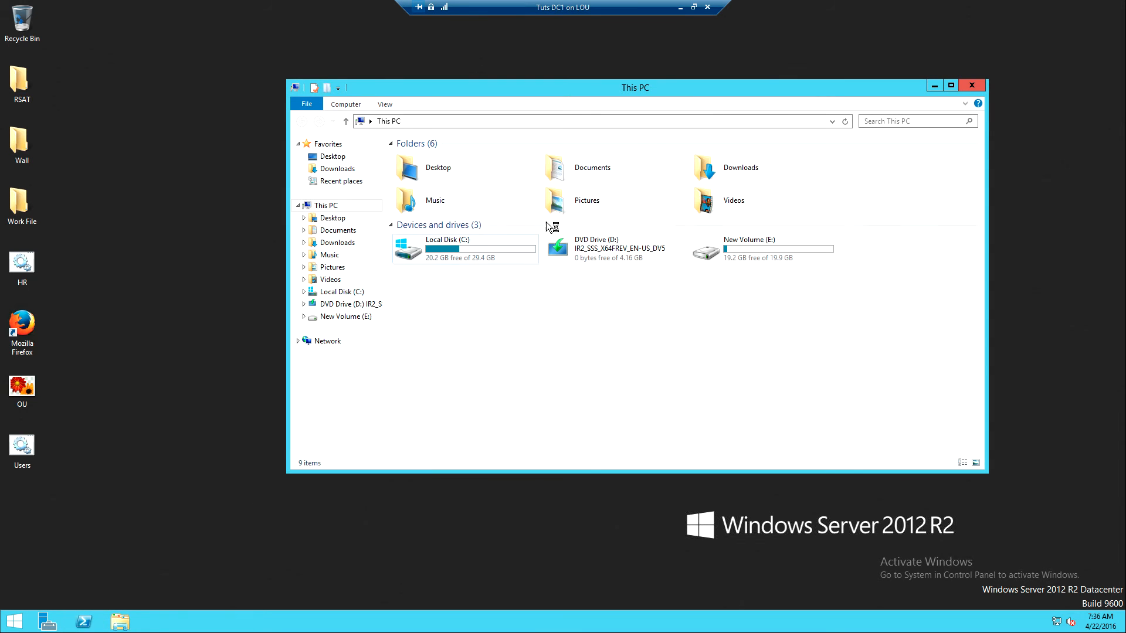
Examine the Administrator folder inside RootPath on New Volume (E:), including the contents of its redirected Desktop folder
{"action": "double_click", "coordinate": [736, 244]}
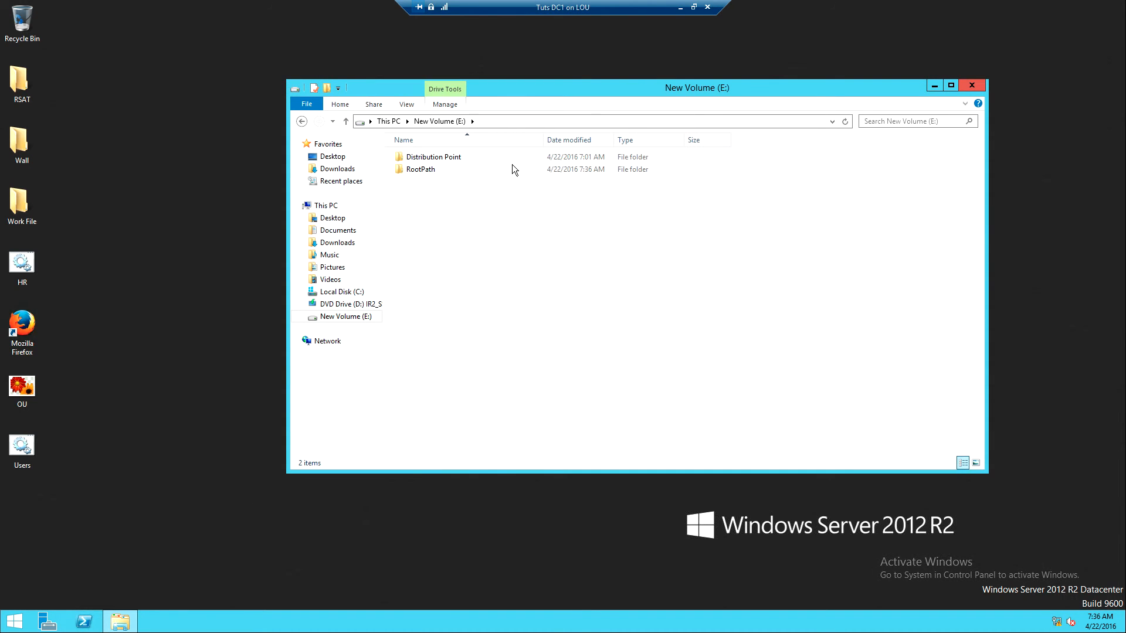
{"action": "double_click", "coordinate": [423, 170]}
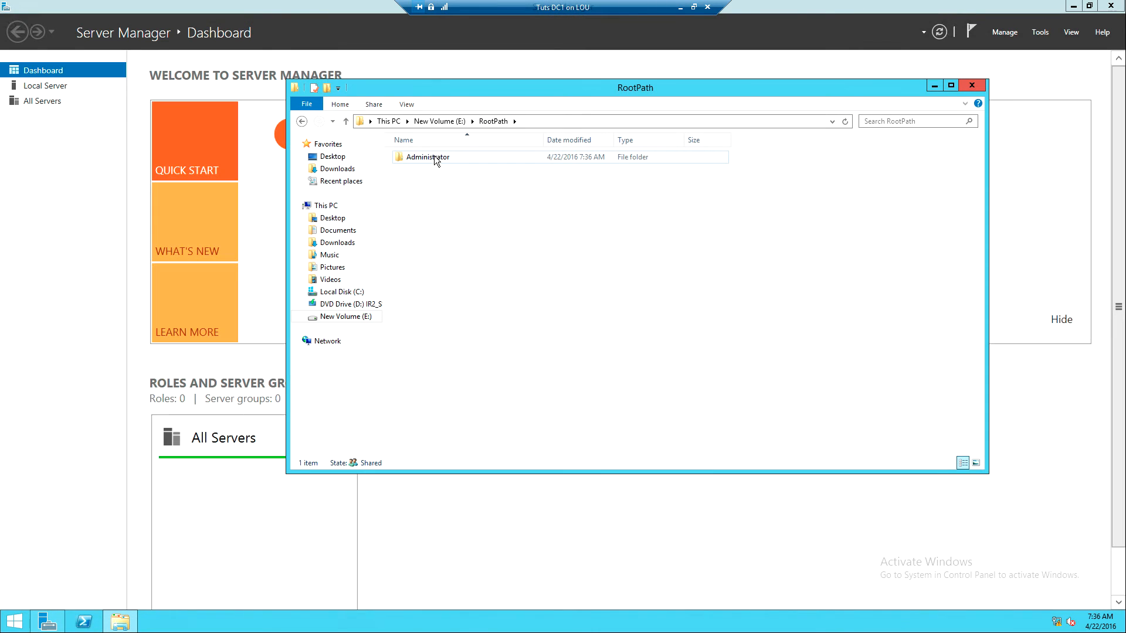
{"action": "double_click", "coordinate": [434, 158]}
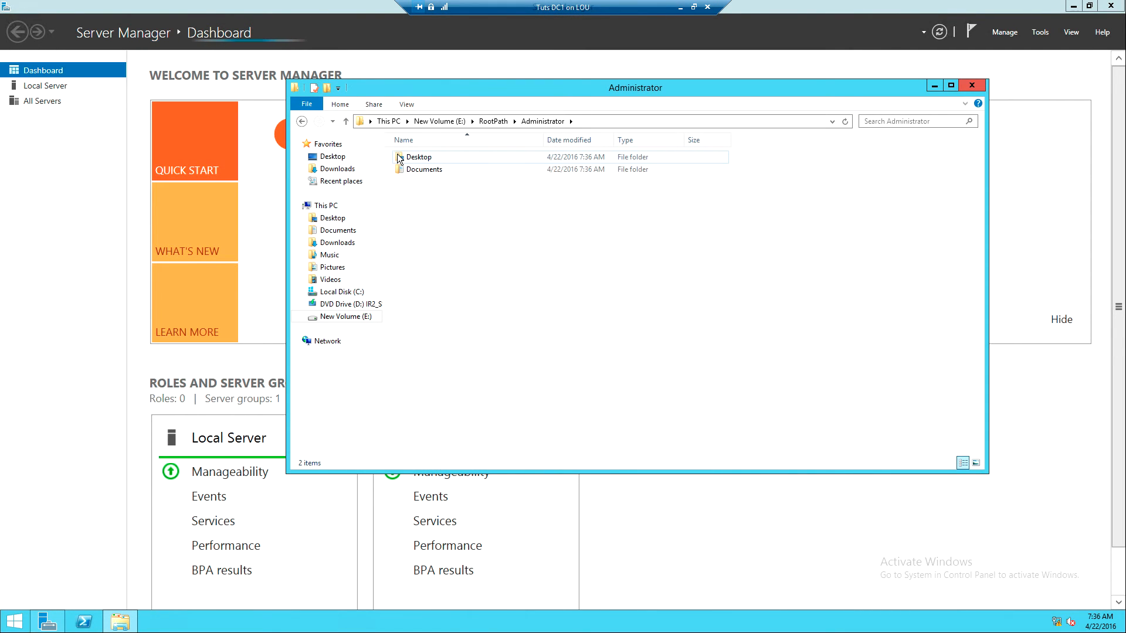
{"action": "double_click", "coordinate": [411, 157]}
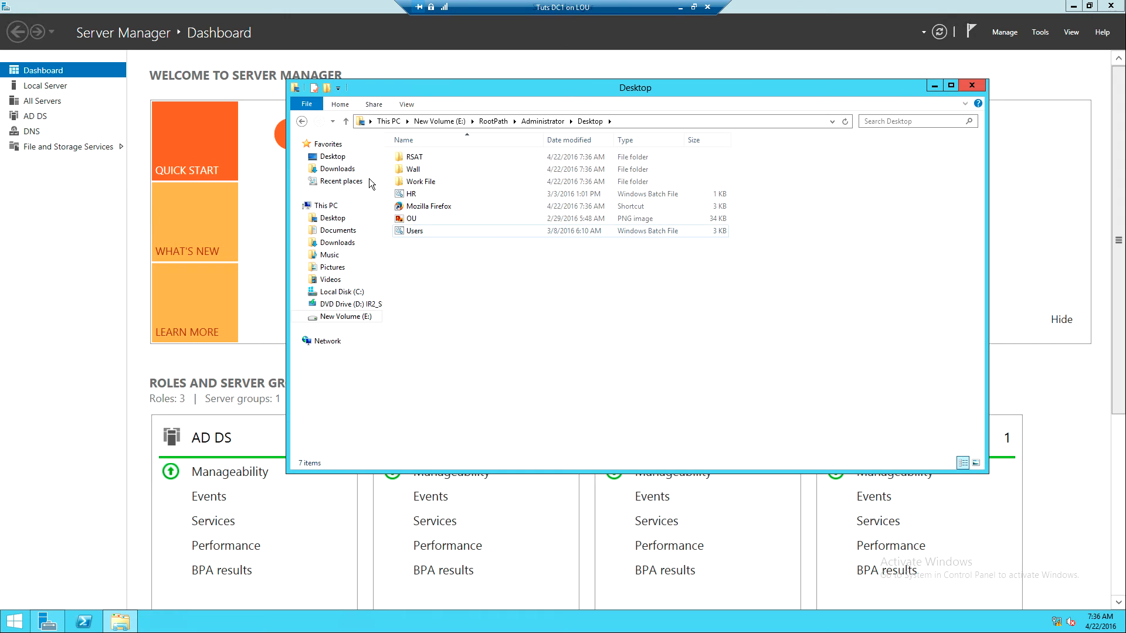
{"action": "left_click", "coordinate": [301, 122]}
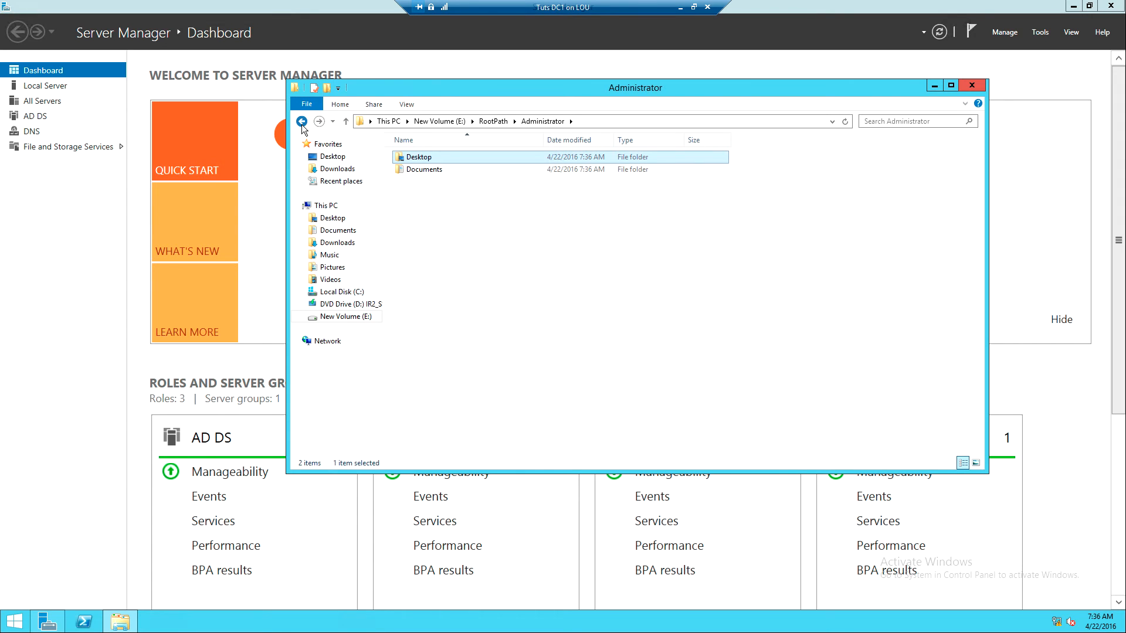
{"action": "left_click", "coordinate": [301, 122]}
{"action": "left_click", "coordinate": [302, 122]}
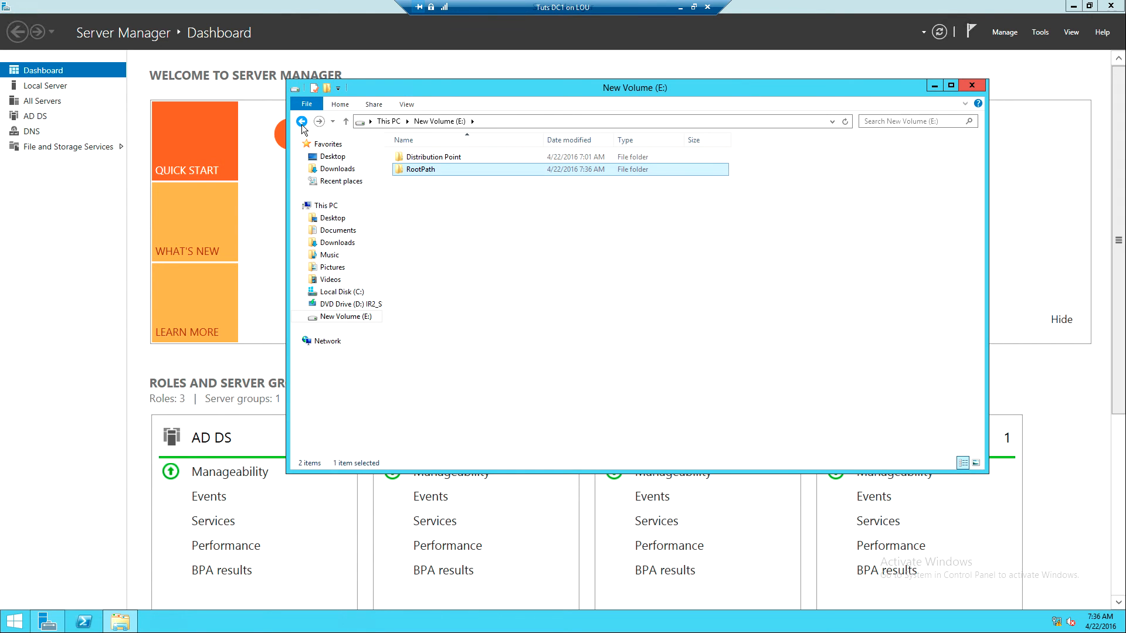
{"action": "double_click", "coordinate": [427, 171]}
{"action": "double_click", "coordinate": [422, 158]}
{"action": "double_click", "coordinate": [422, 158]}
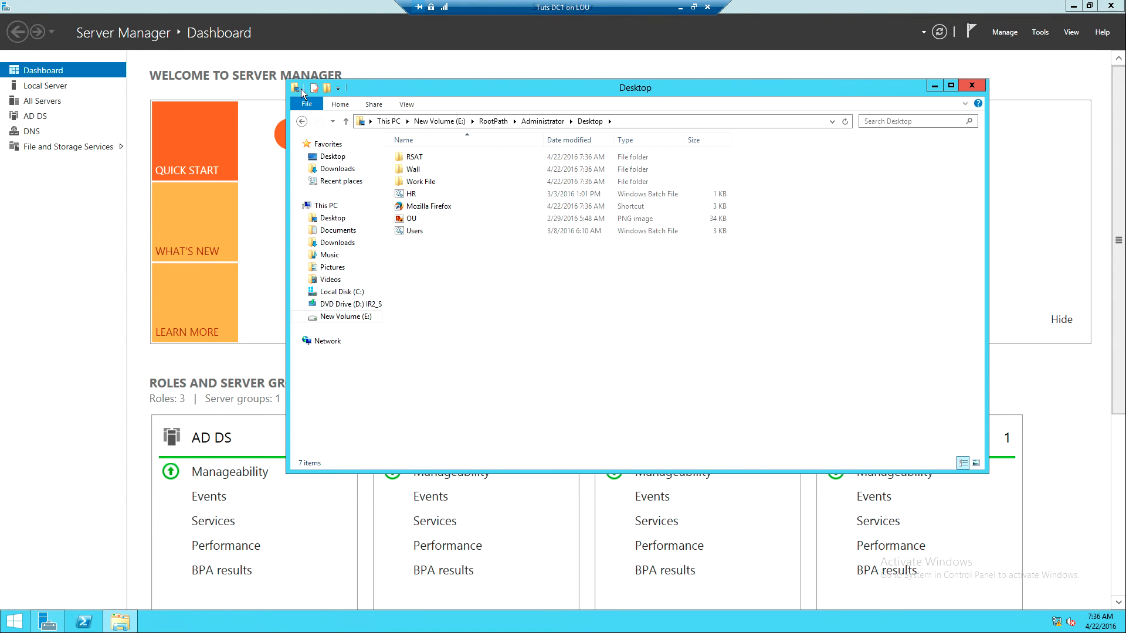
{"action": "left_click", "coordinate": [301, 122]}
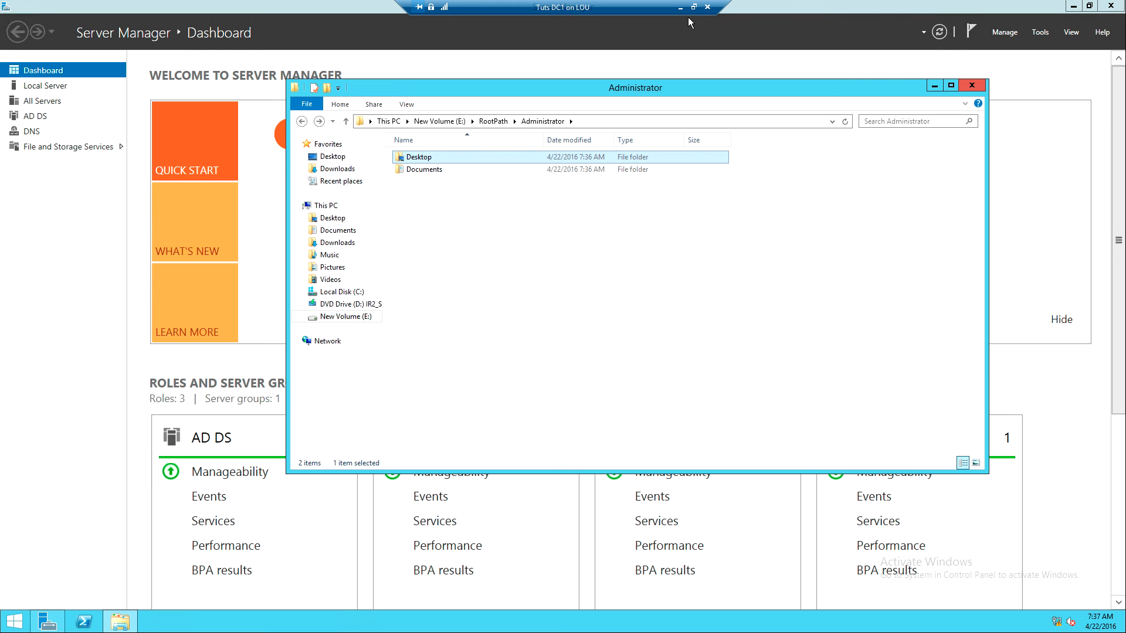
Minimize the Tuts DC1 session to return to the host desktop and show the hidden notification area icons
{"action": "left_click", "coordinate": [679, 5]}
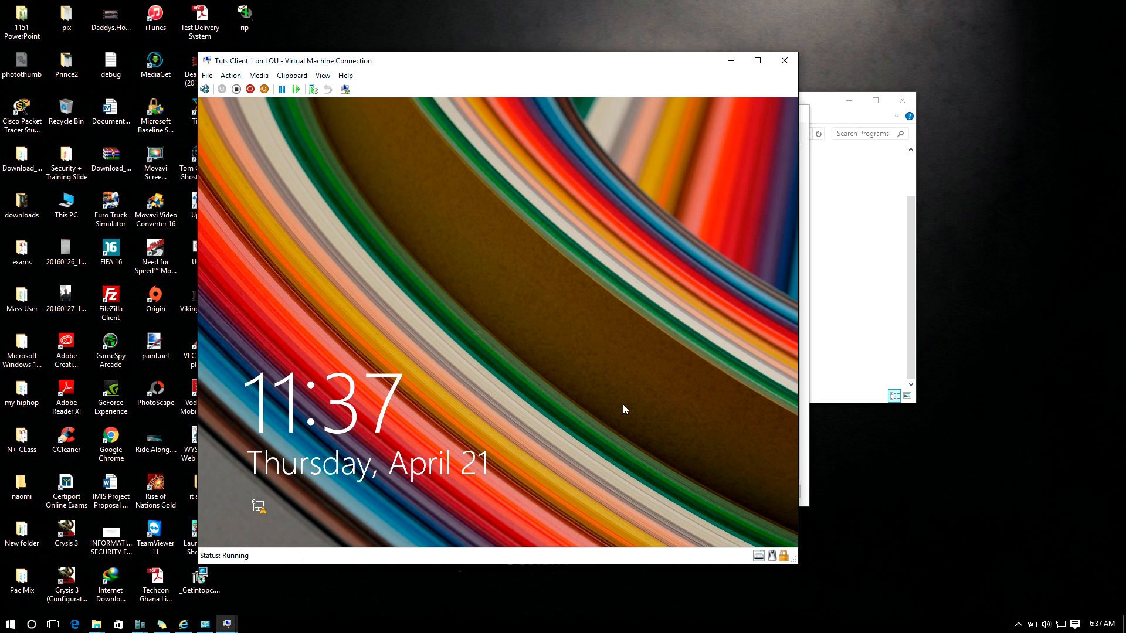
{"action": "left_click", "coordinate": [1018, 624]}
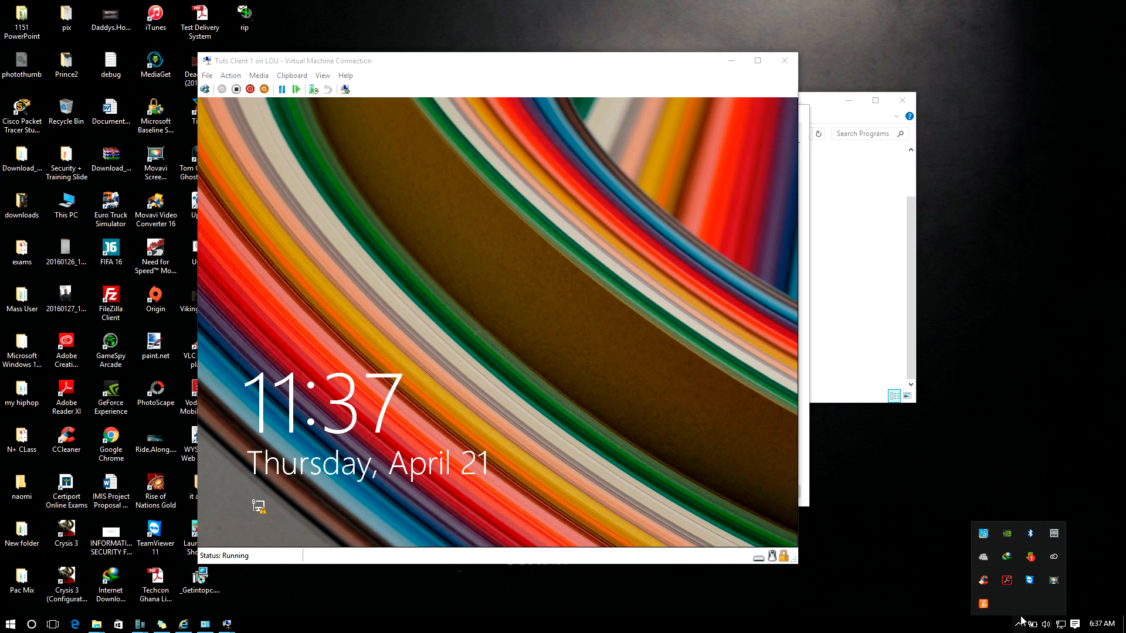